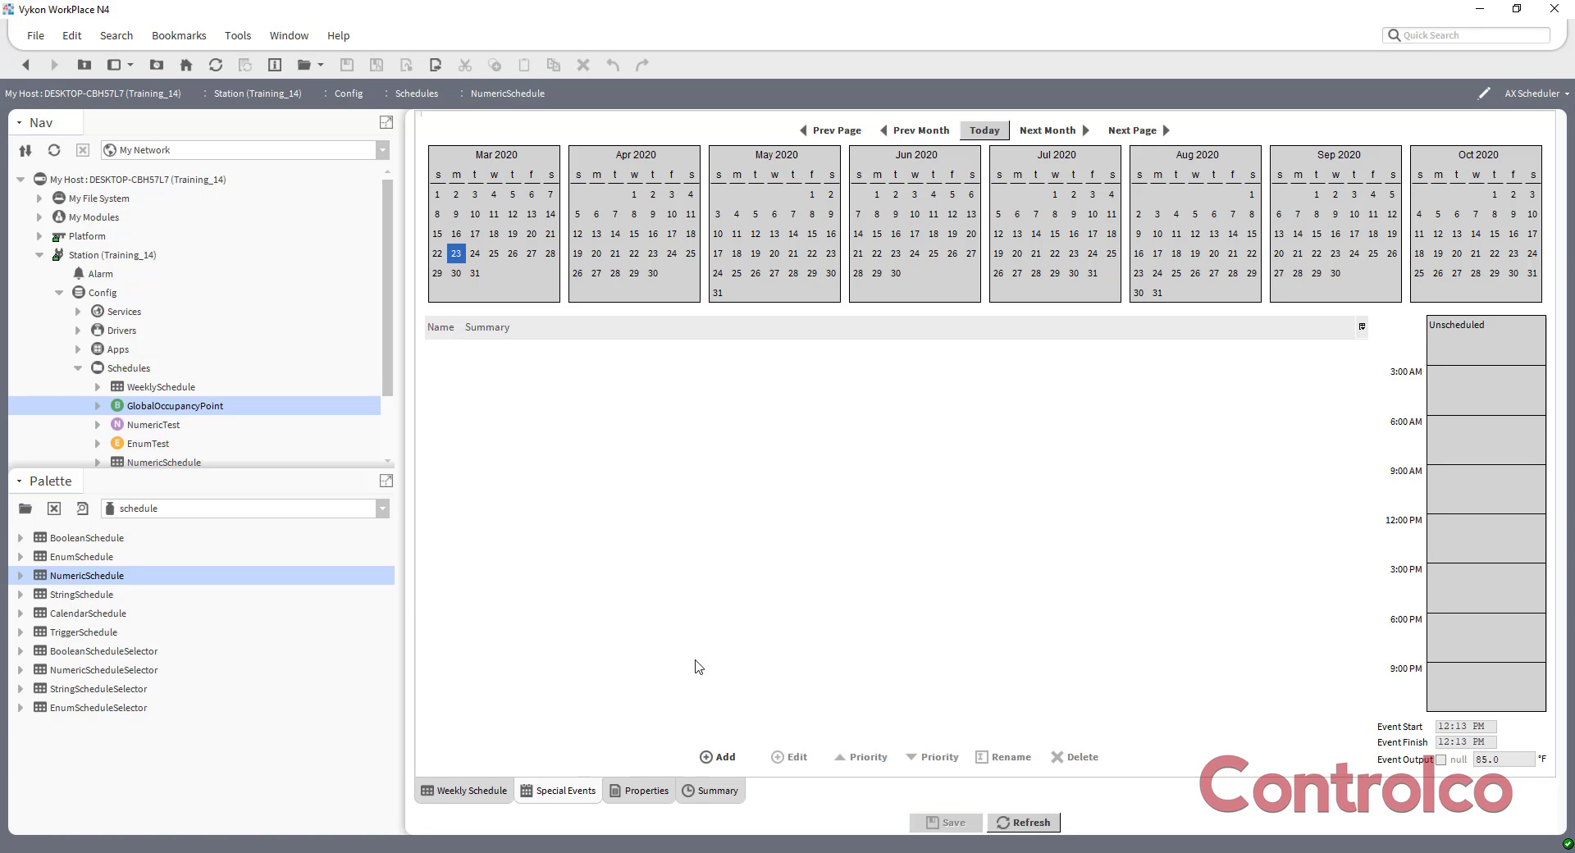
Add a CalendarSchedule named HolidayCalendar to the Schedules wire sheet, below NumericSchedule.
{"action": "left_click", "coordinate": [26, 65]}
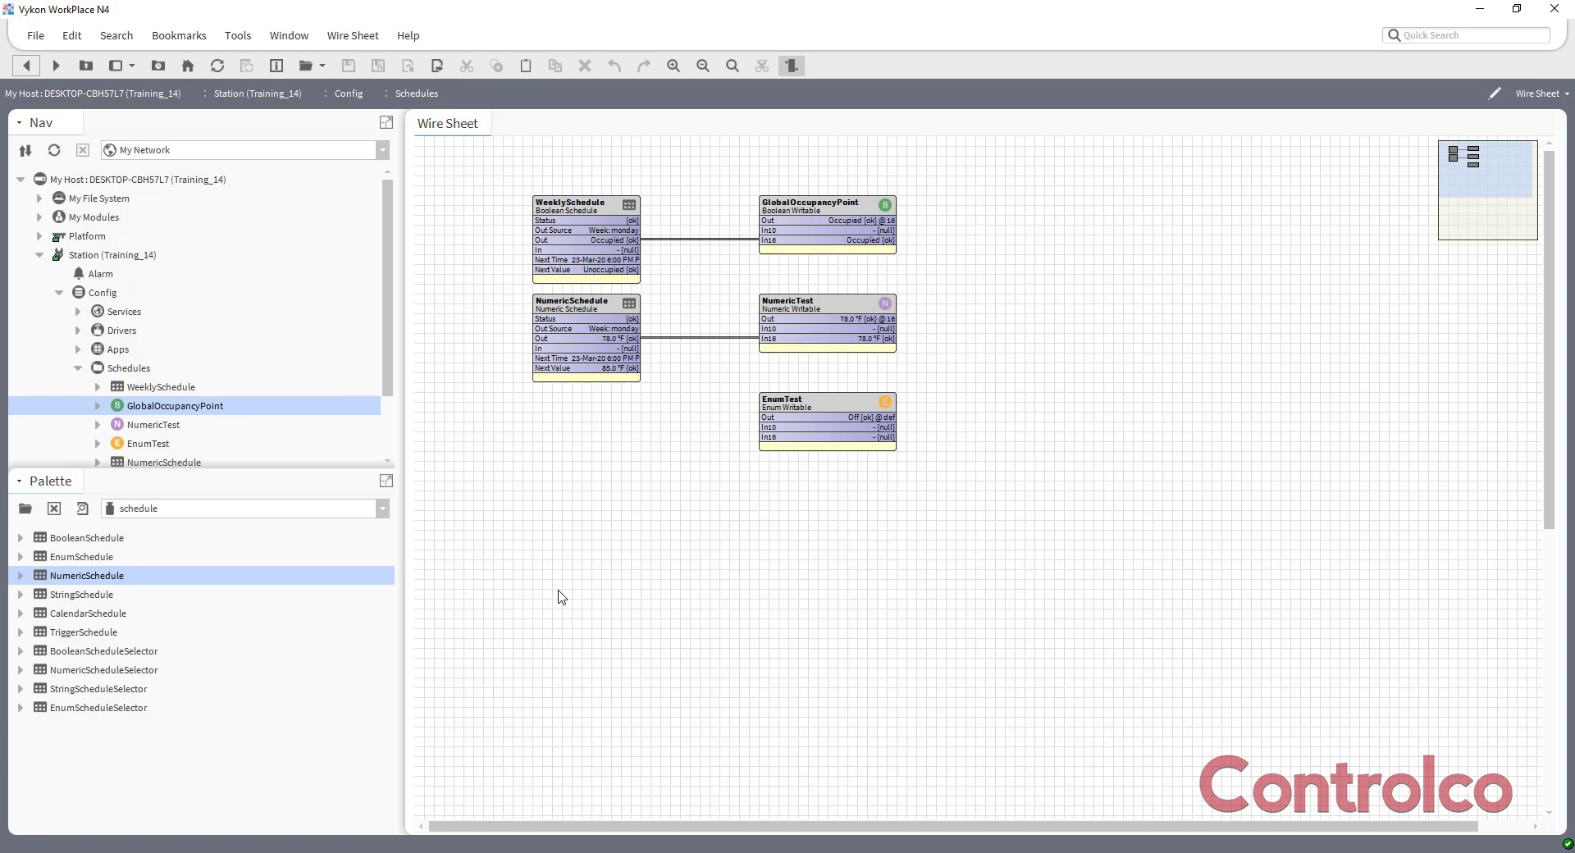
{"action": "left_click_drag", "start_coordinate": [82, 619], "coordinate": [575, 515]}
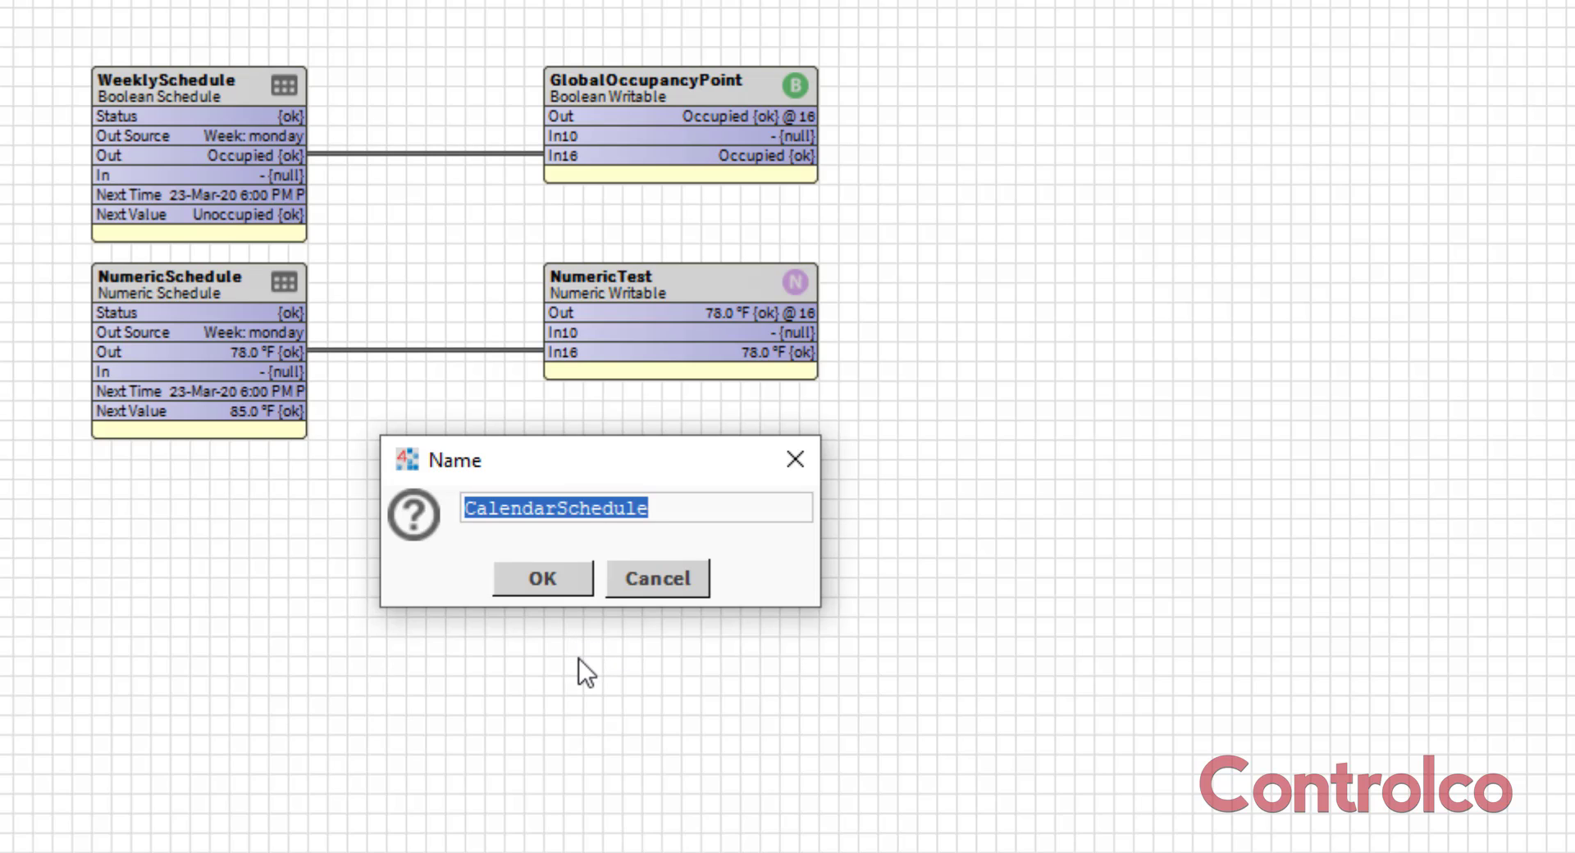
{"action": "type", "text": "Holiday"}
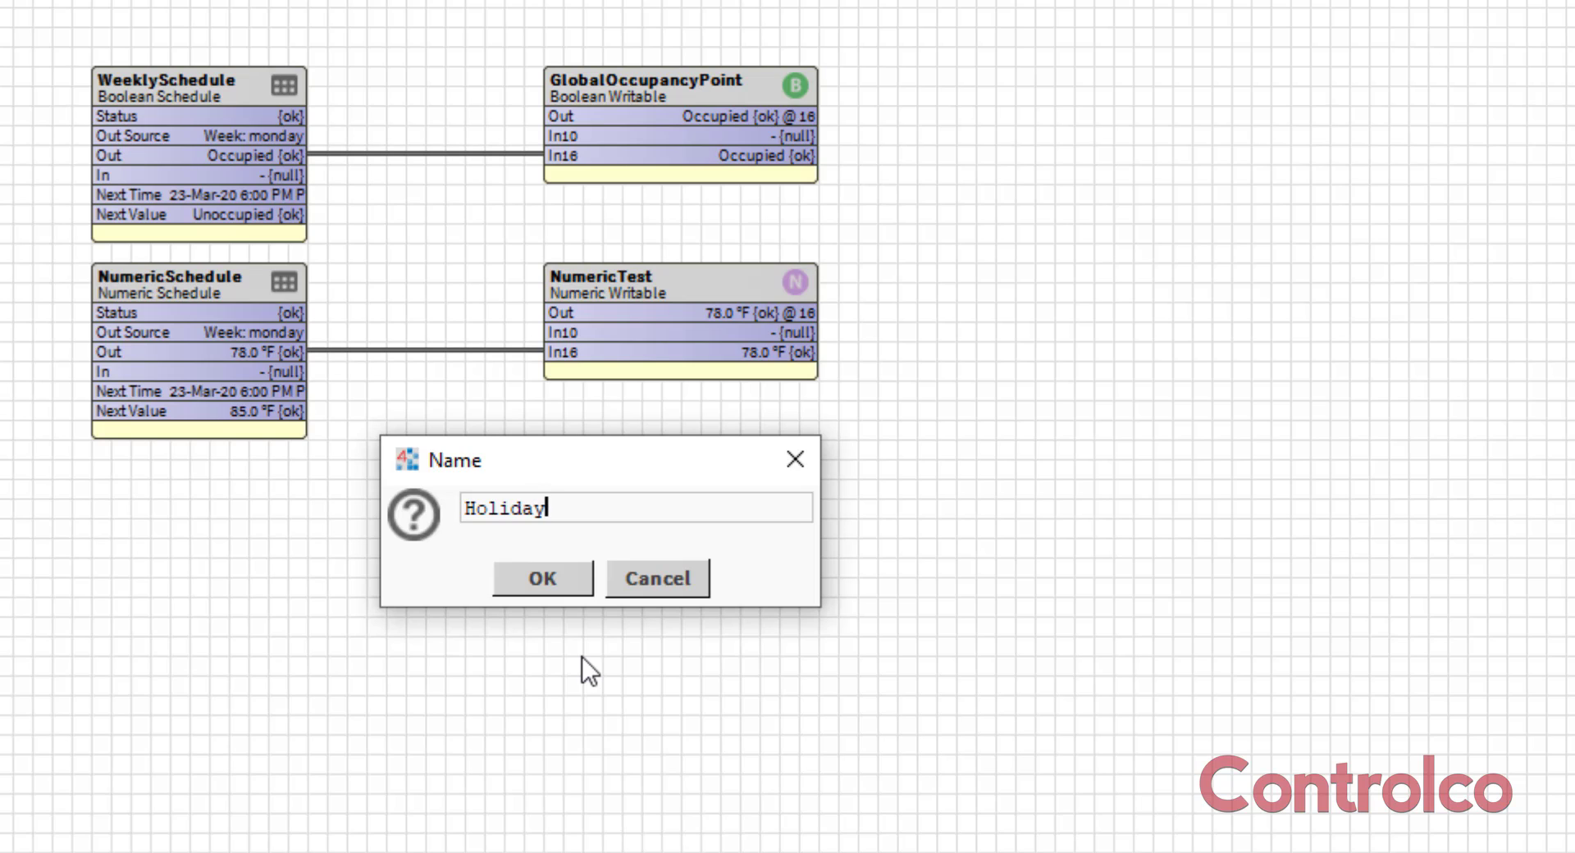
{"action": "type", "text": "Calendar"}
{"action": "key", "text": "Return"}
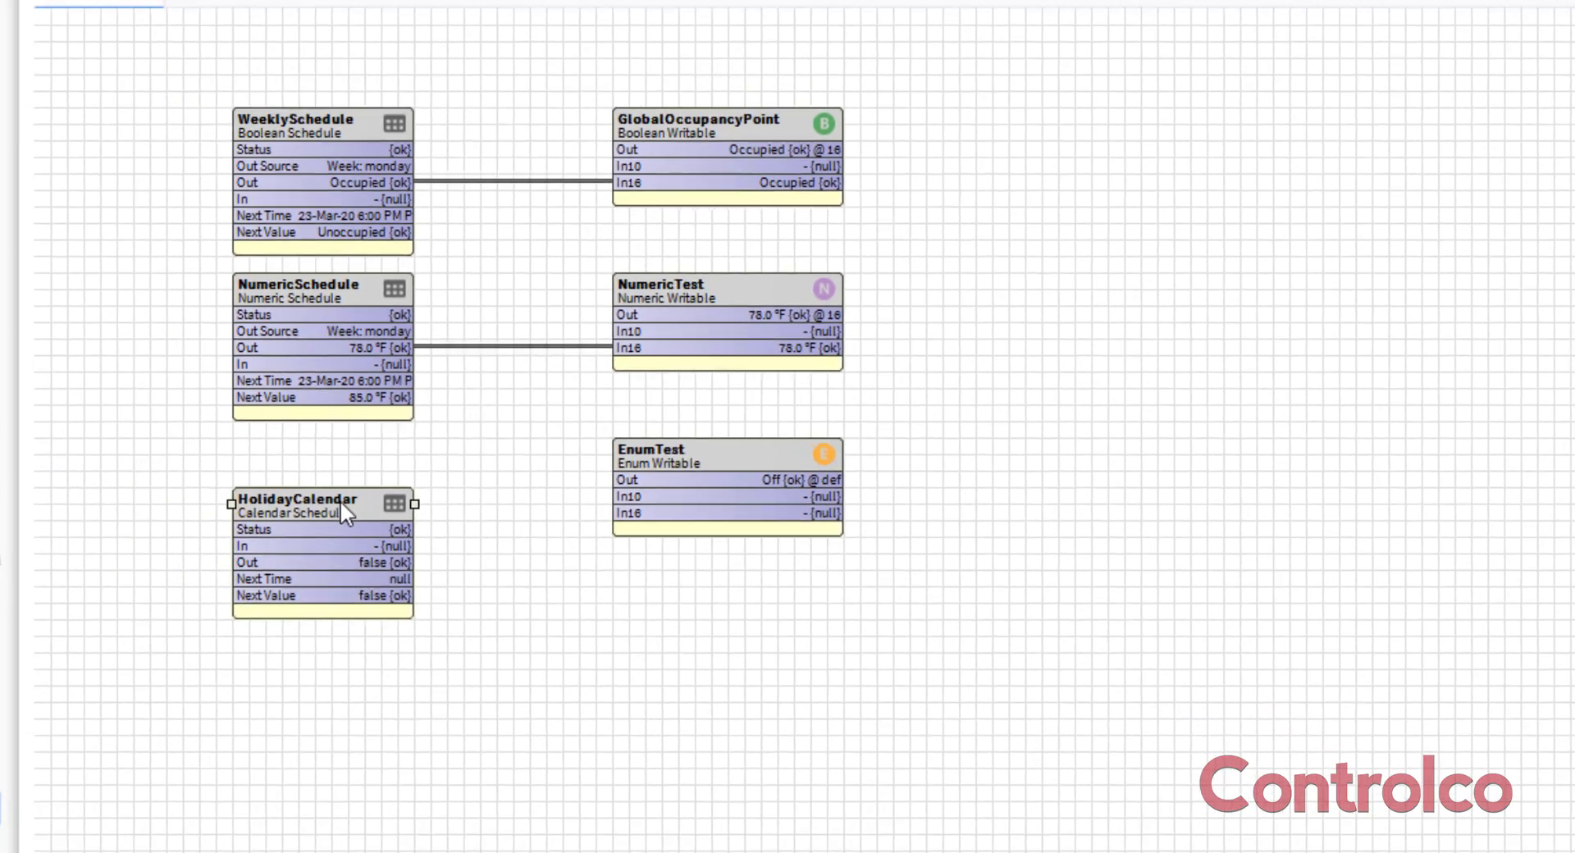
Open HolidayCalendar and start a new event named LaborDay with type Week And Day.
{"action": "double_click", "coordinate": [339, 500]}
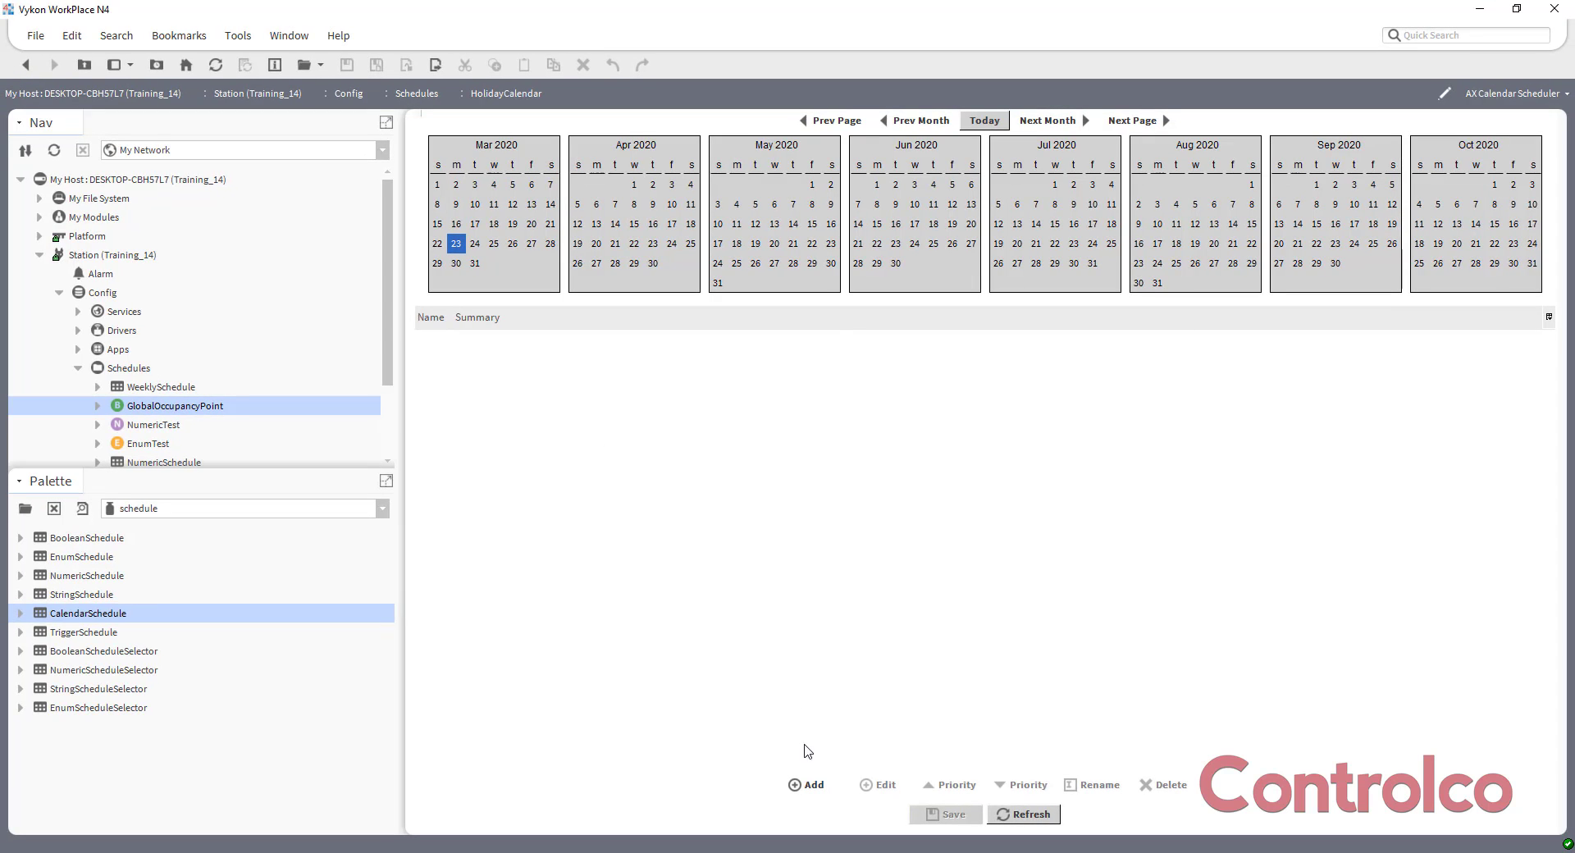
{"action": "left_click", "coordinate": [808, 784]}
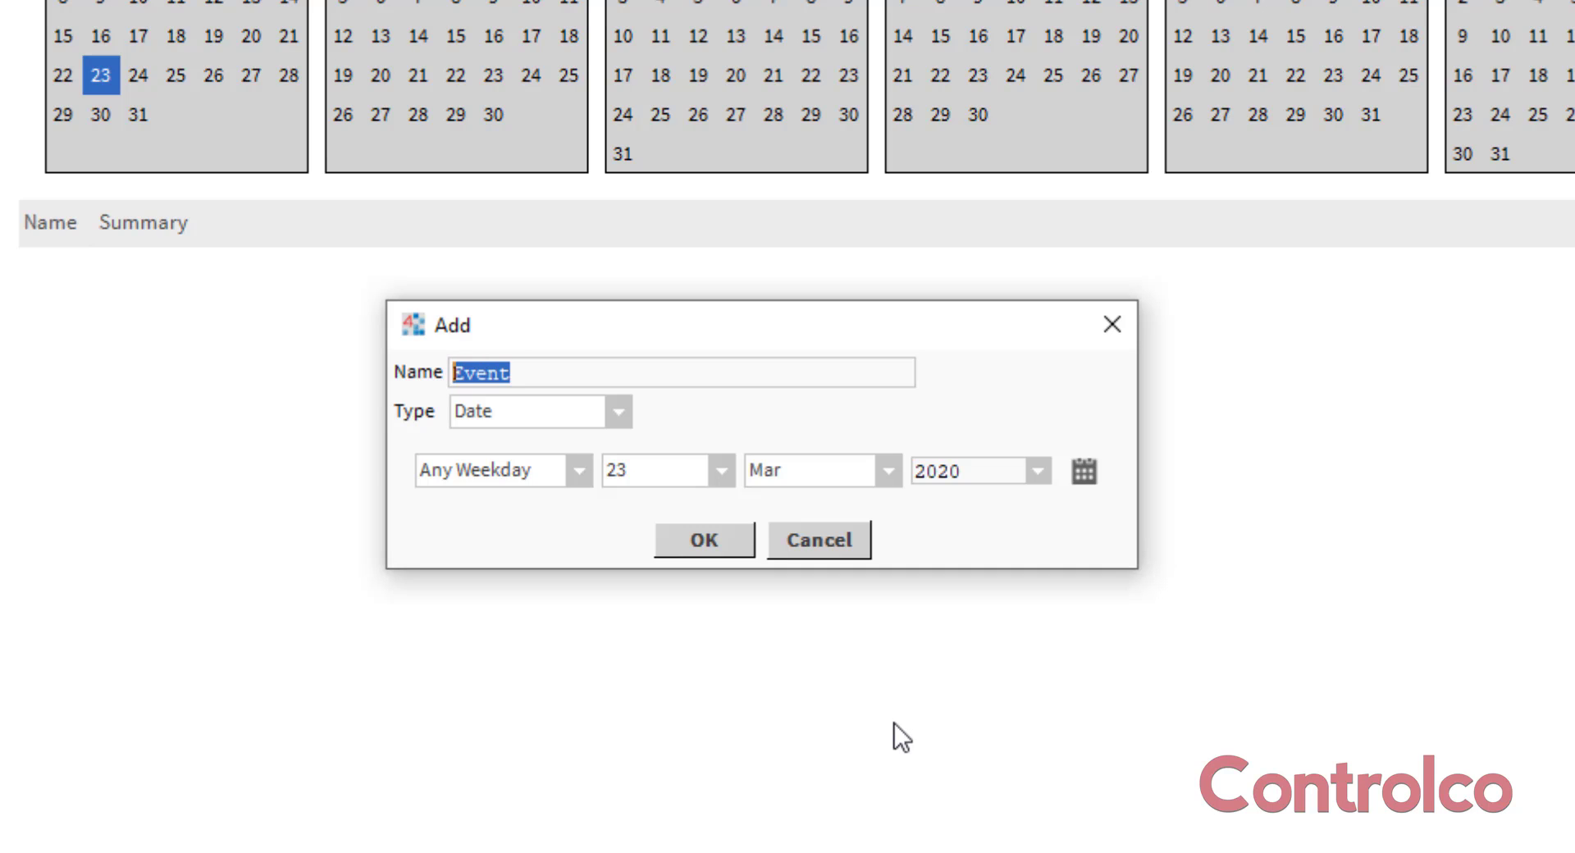
{"action": "type", "text": "Lab"}
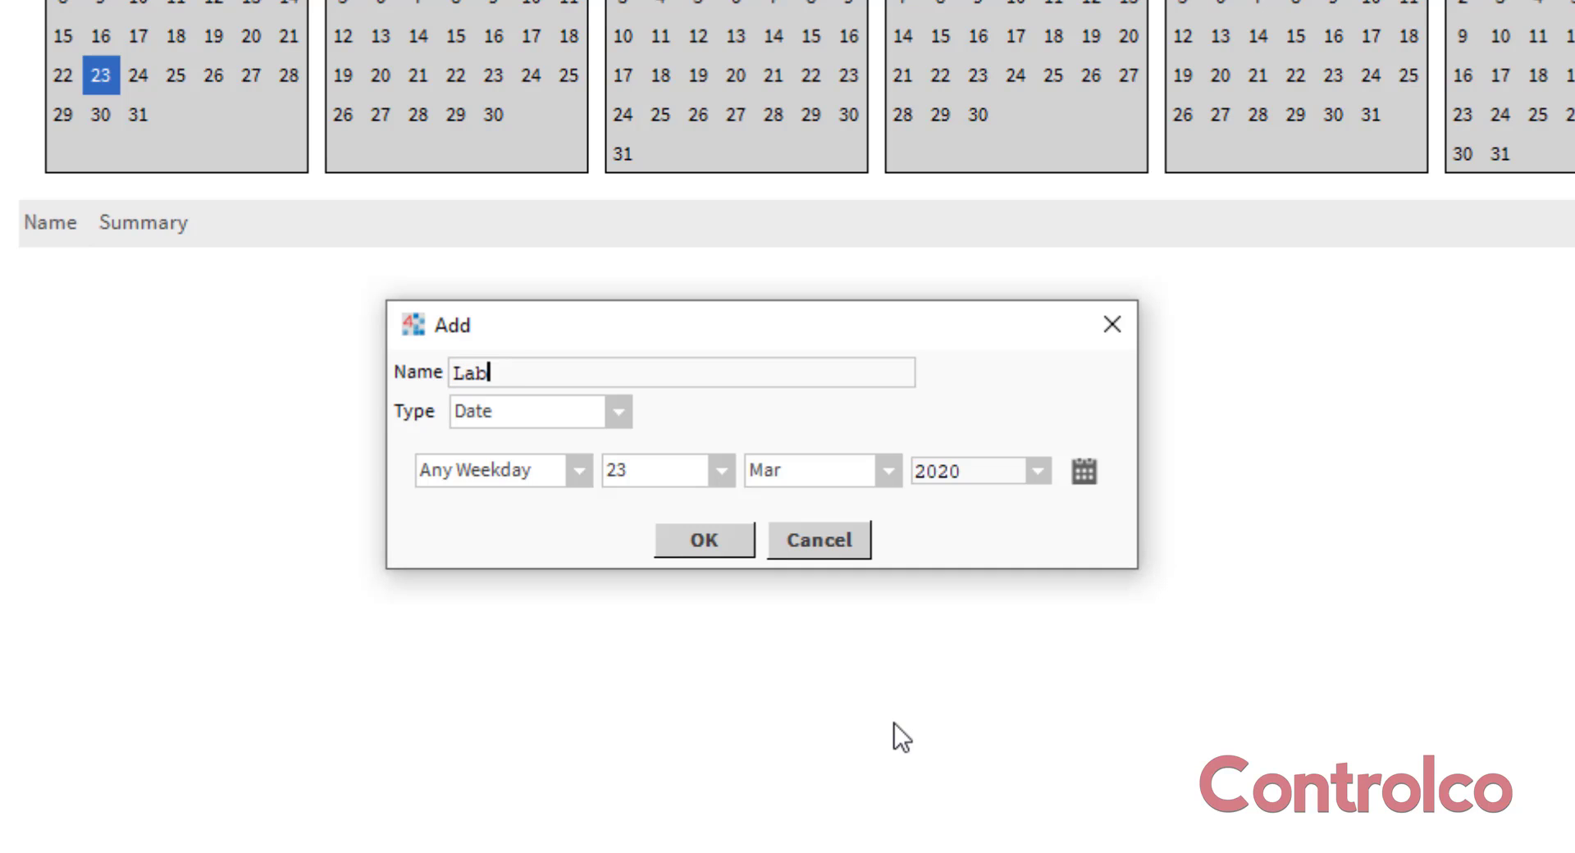
{"action": "type", "text": "orDay"}
{"action": "left_click", "coordinate": [525, 420]}
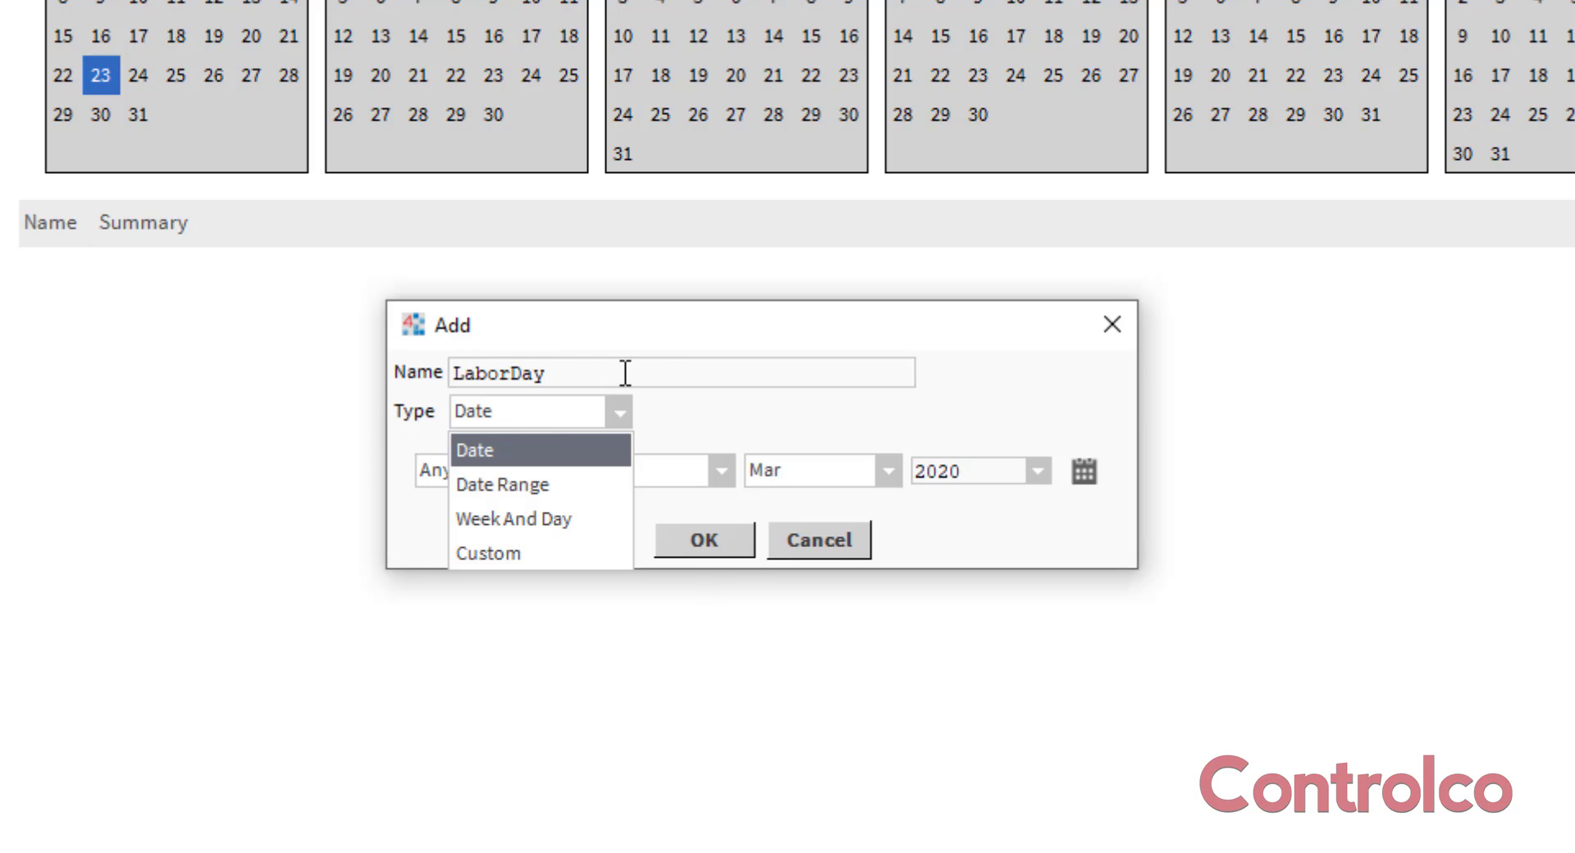
{"action": "left_click", "coordinate": [538, 518]}
Set the LaborDay event to Mon, Week 1, Sep and add it to the calendar.
{"action": "left_click", "coordinate": [581, 467]}
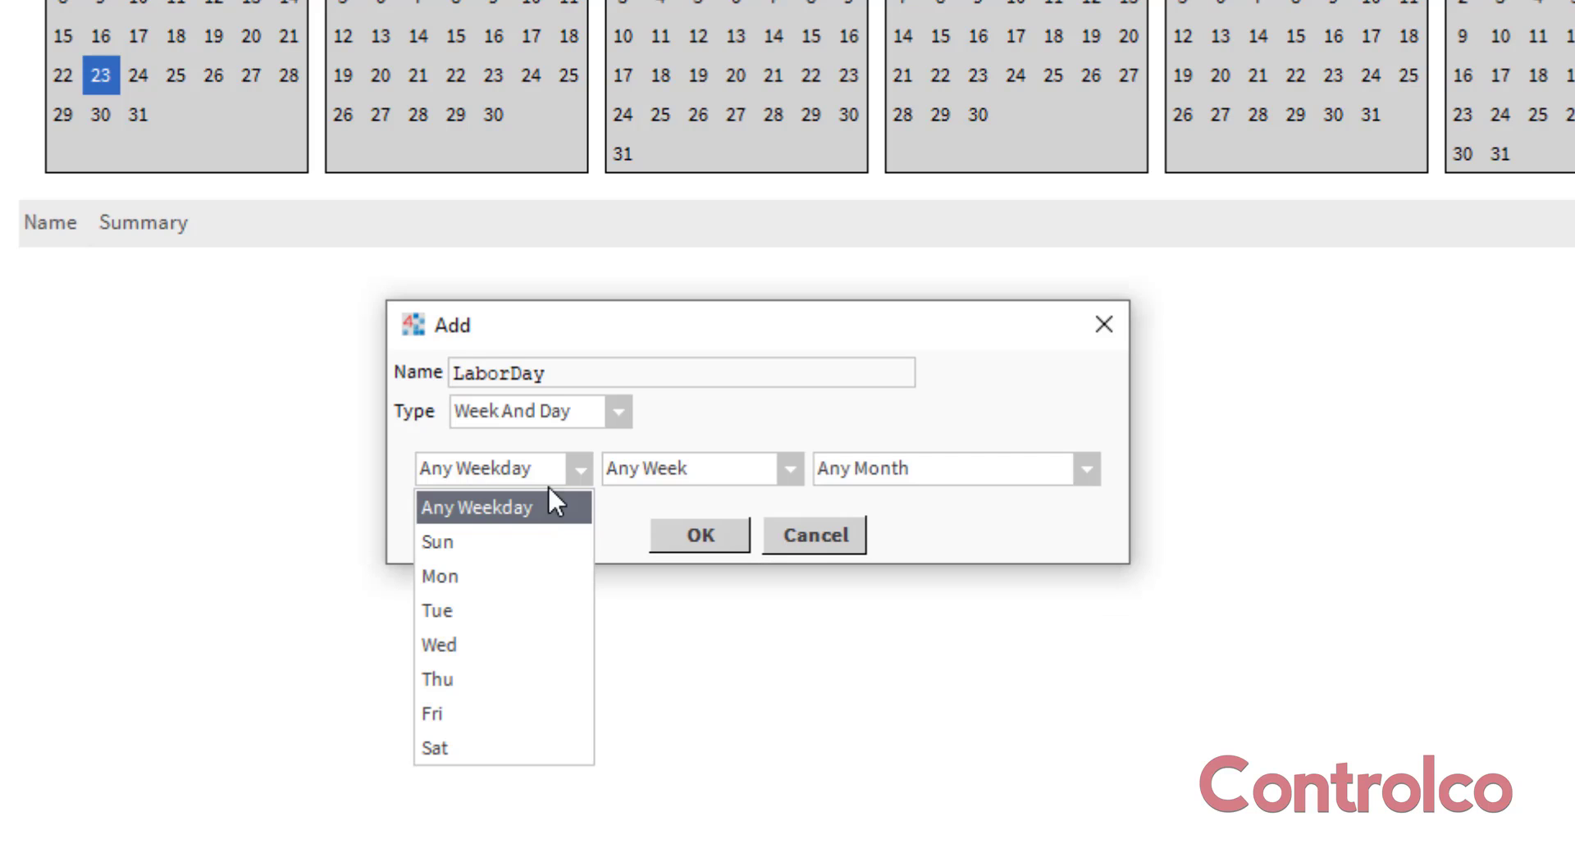
{"action": "left_click", "coordinate": [504, 578]}
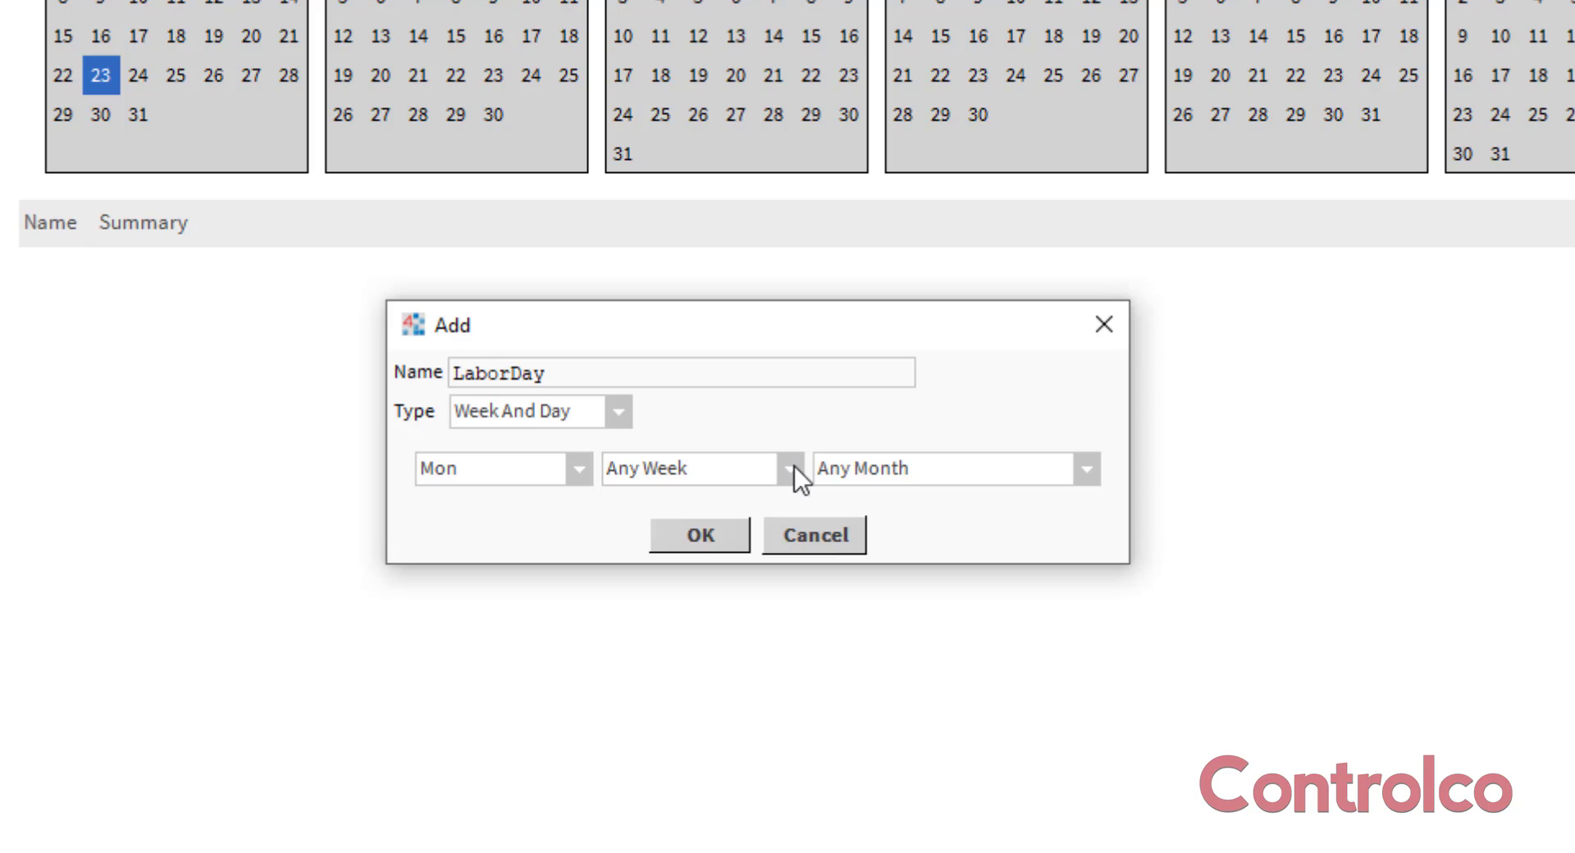
{"action": "left_click", "coordinate": [792, 469]}
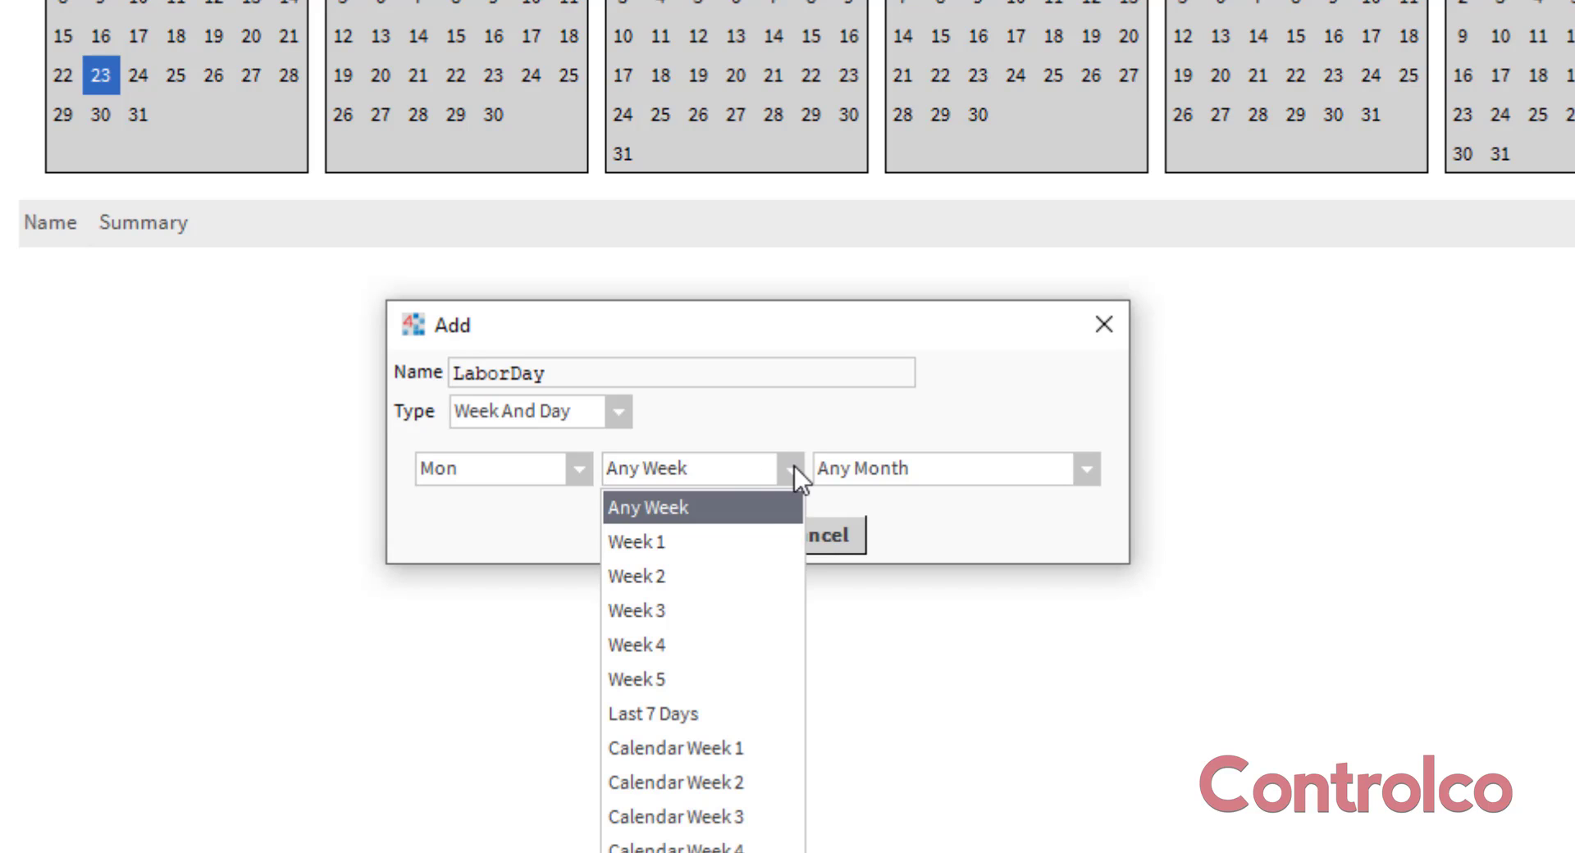
{"action": "left_click", "coordinate": [695, 543]}
{"action": "left_click", "coordinate": [971, 474]}
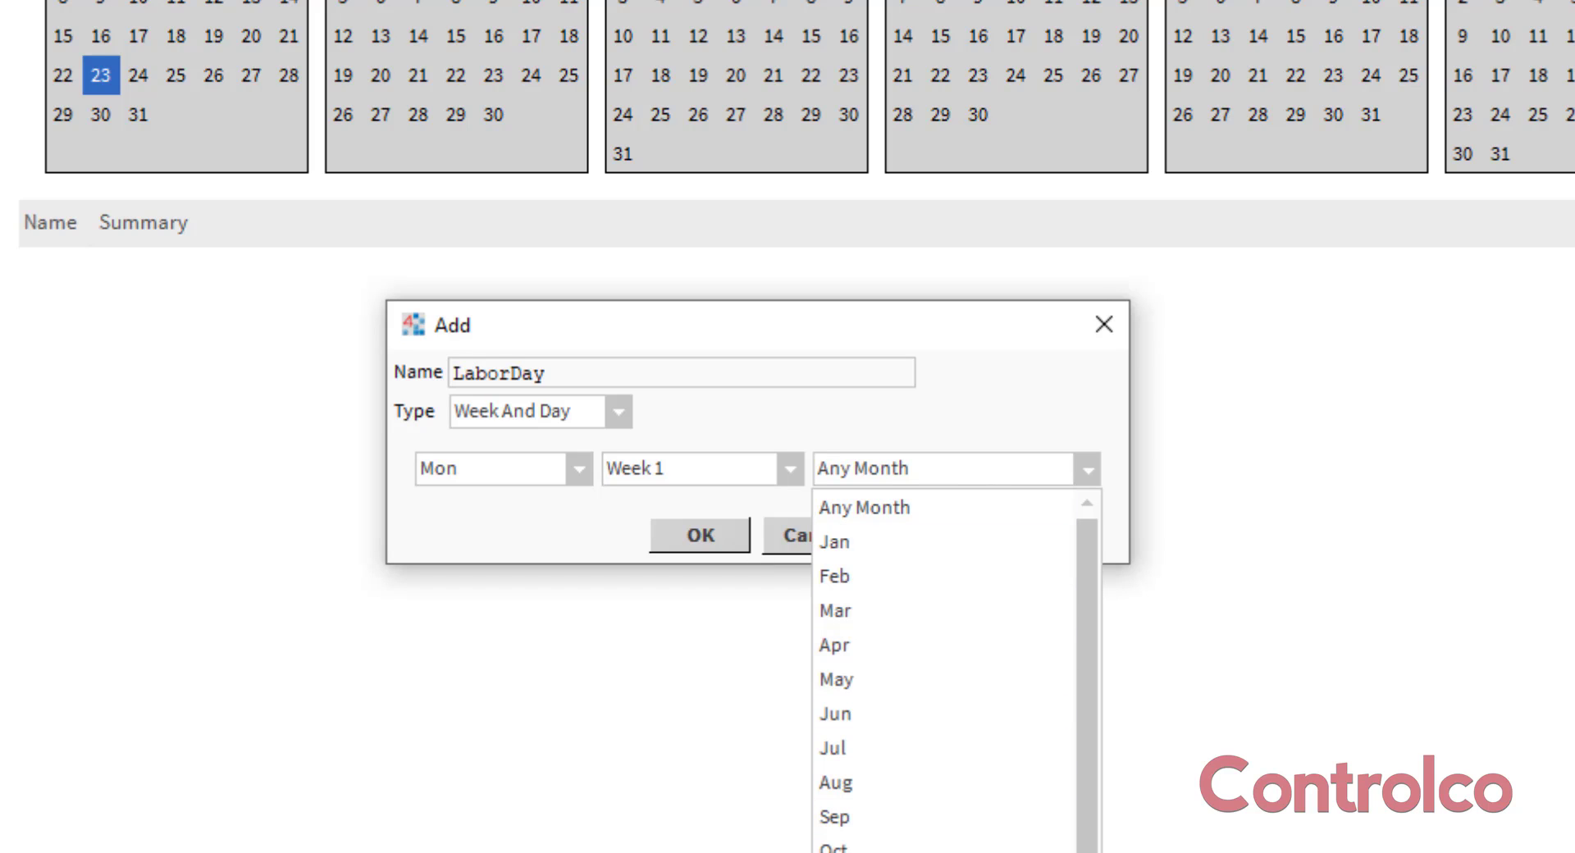
{"action": "left_click", "coordinate": [899, 816]}
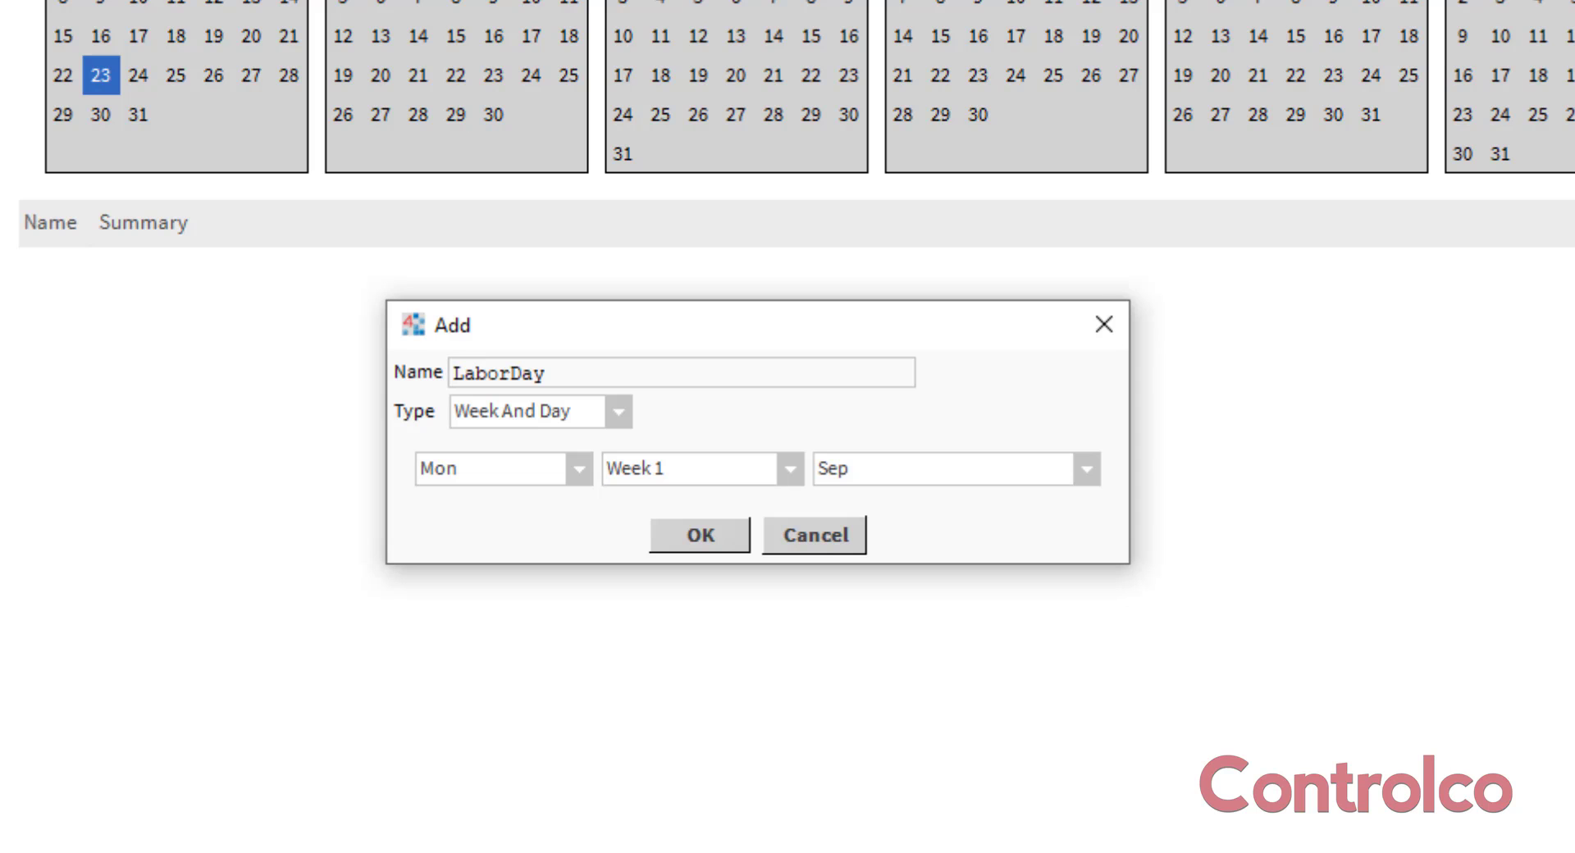
{"action": "left_click", "coordinate": [711, 534]}
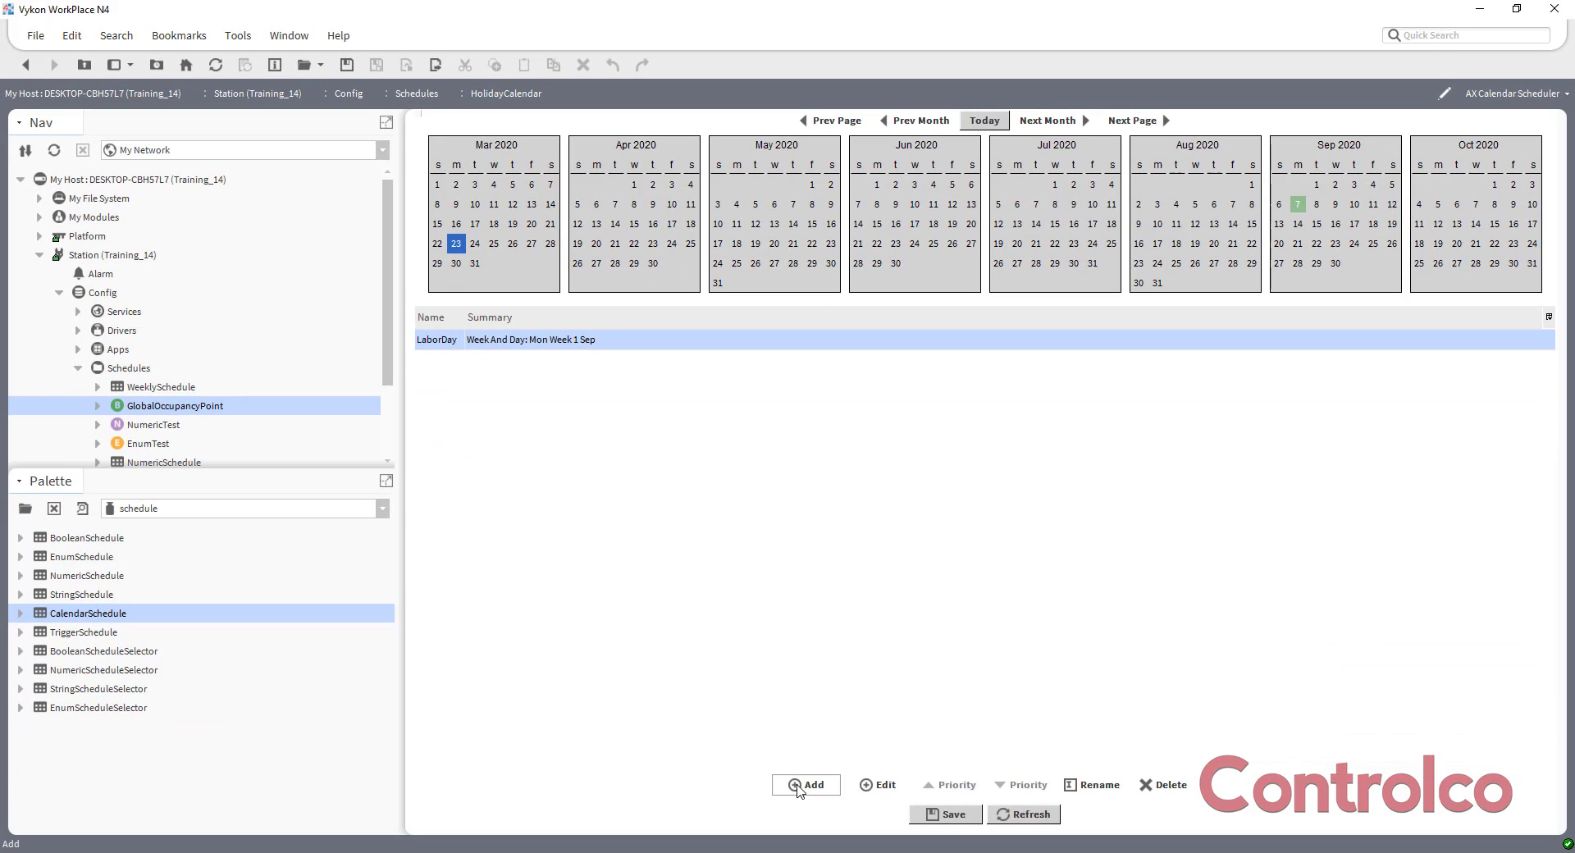
Add a Date event named NewYearsDay on 1 Jan with Any Weekday and Any Year.
{"action": "left_click", "coordinate": [797, 786]}
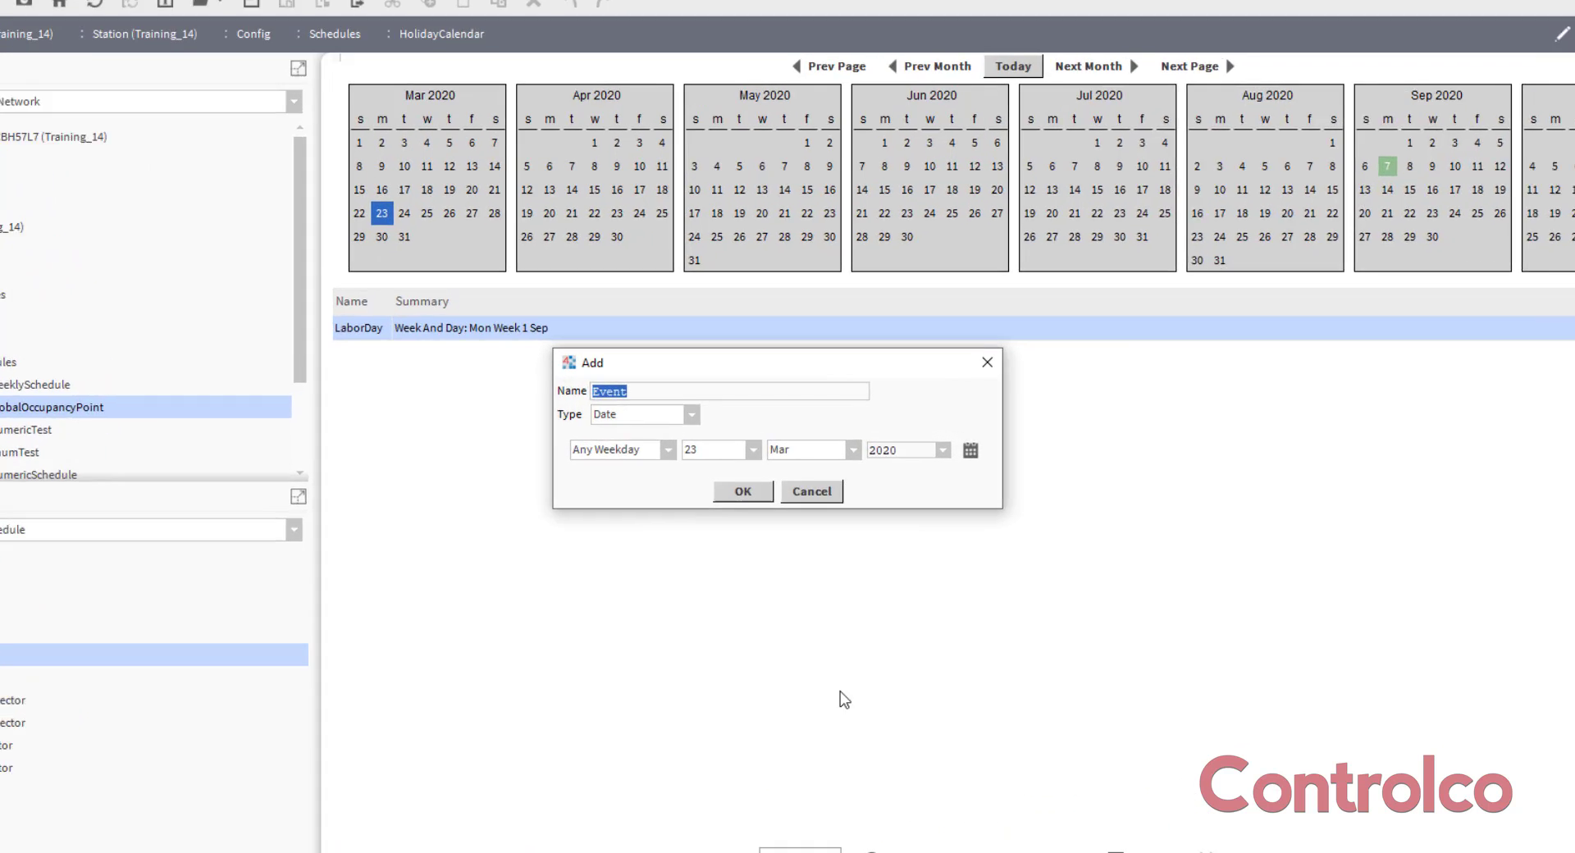
{"action": "type", "text": "NewYear"}
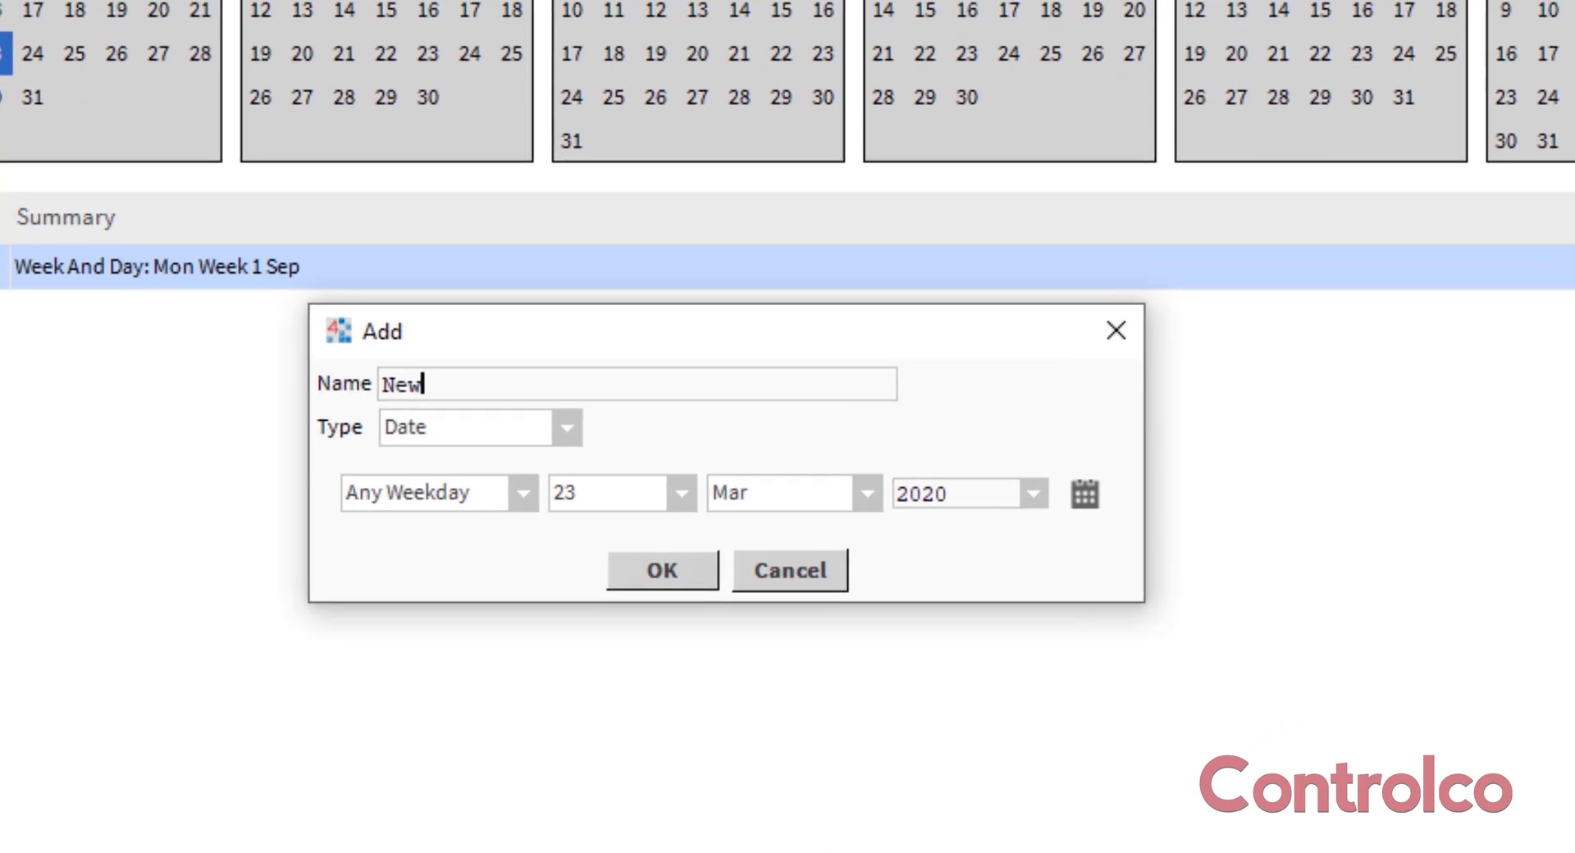
{"action": "type", "text": "sDay"}
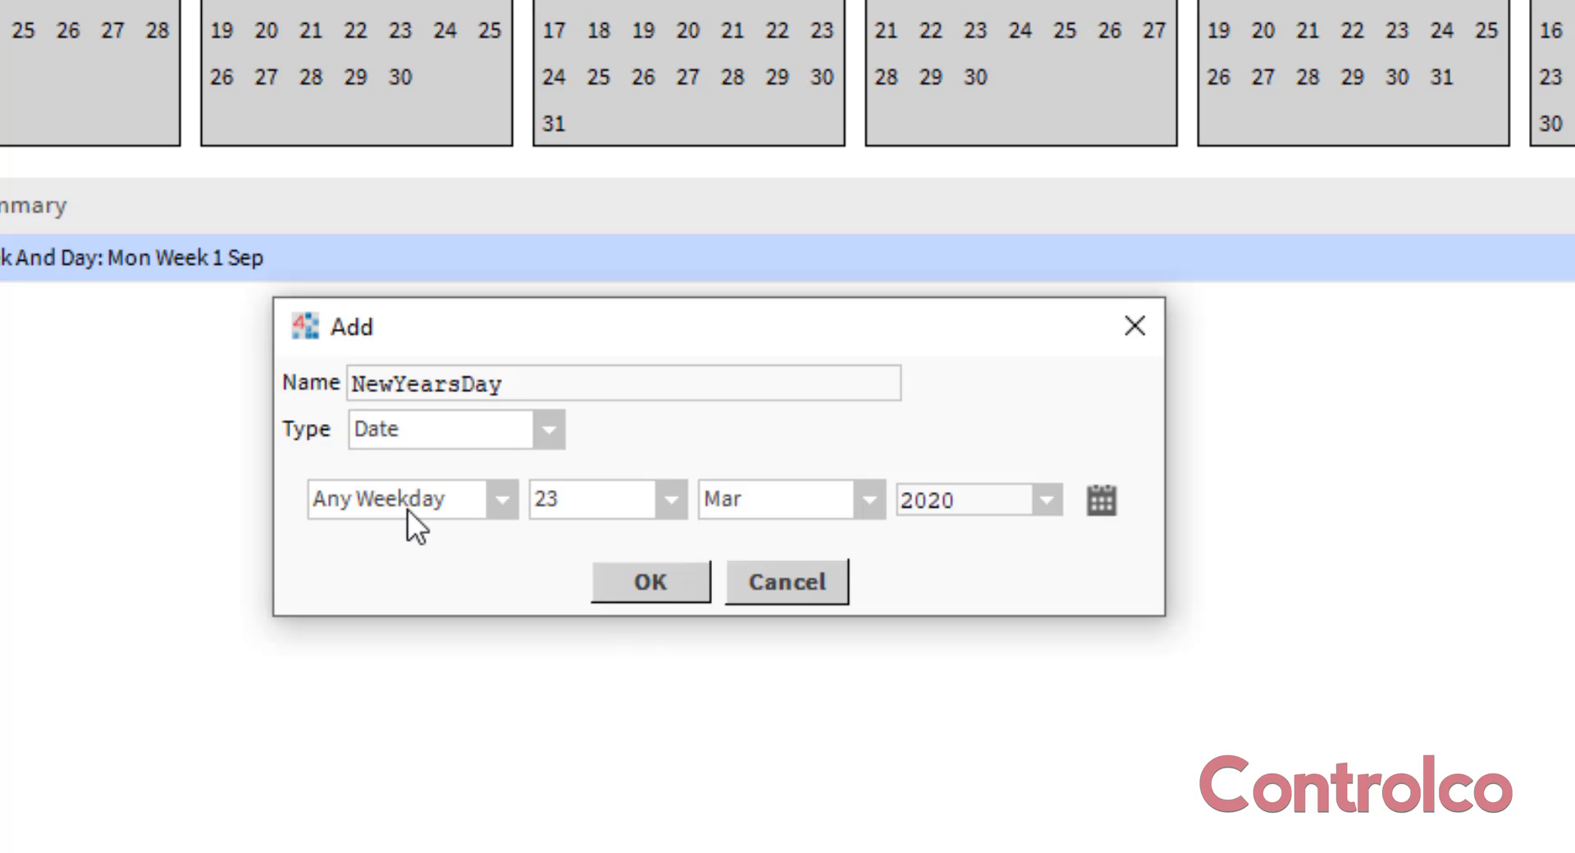
{"action": "left_click", "coordinate": [679, 503]}
{"action": "left_click_drag", "start_coordinate": [668, 771], "coordinate": [696, 498]}
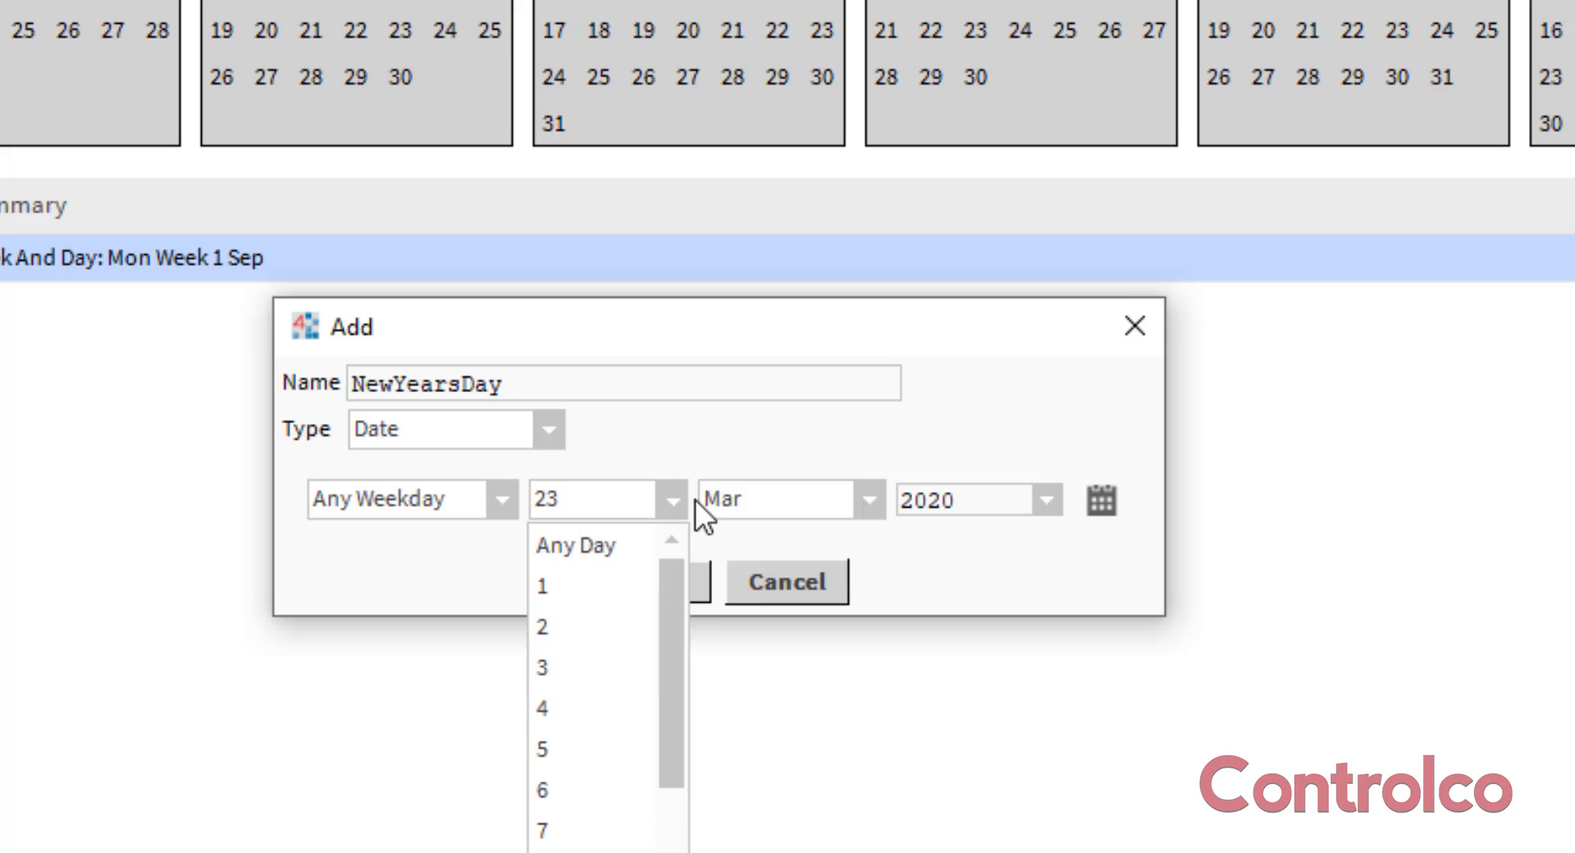
{"action": "left_click", "coordinate": [579, 586]}
{"action": "left_click", "coordinate": [871, 503]}
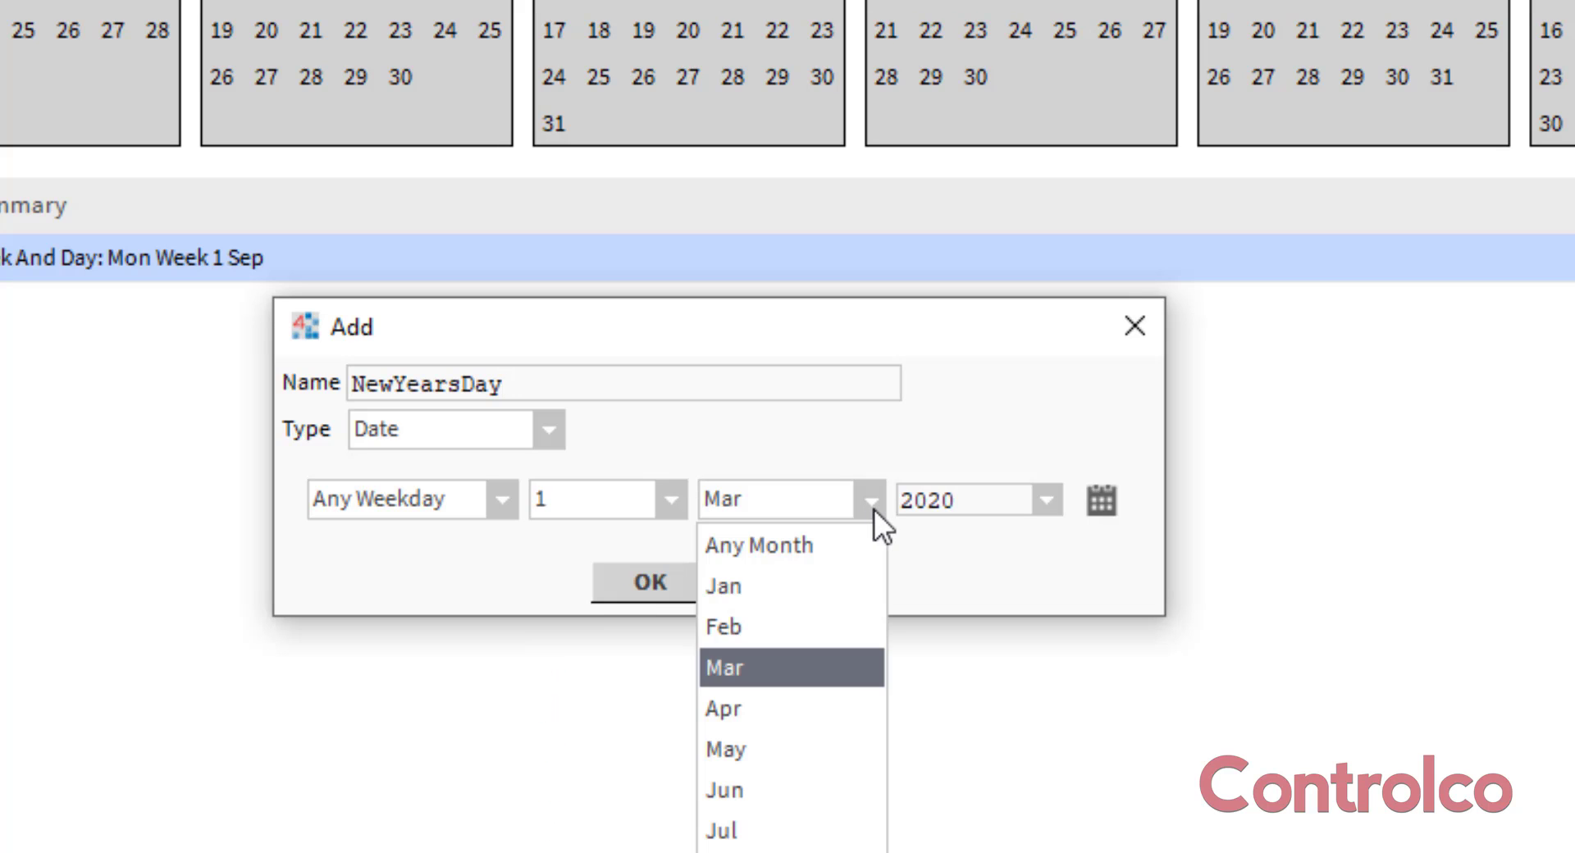
{"action": "left_click", "coordinate": [786, 587]}
{"action": "left_click", "coordinate": [1043, 500]}
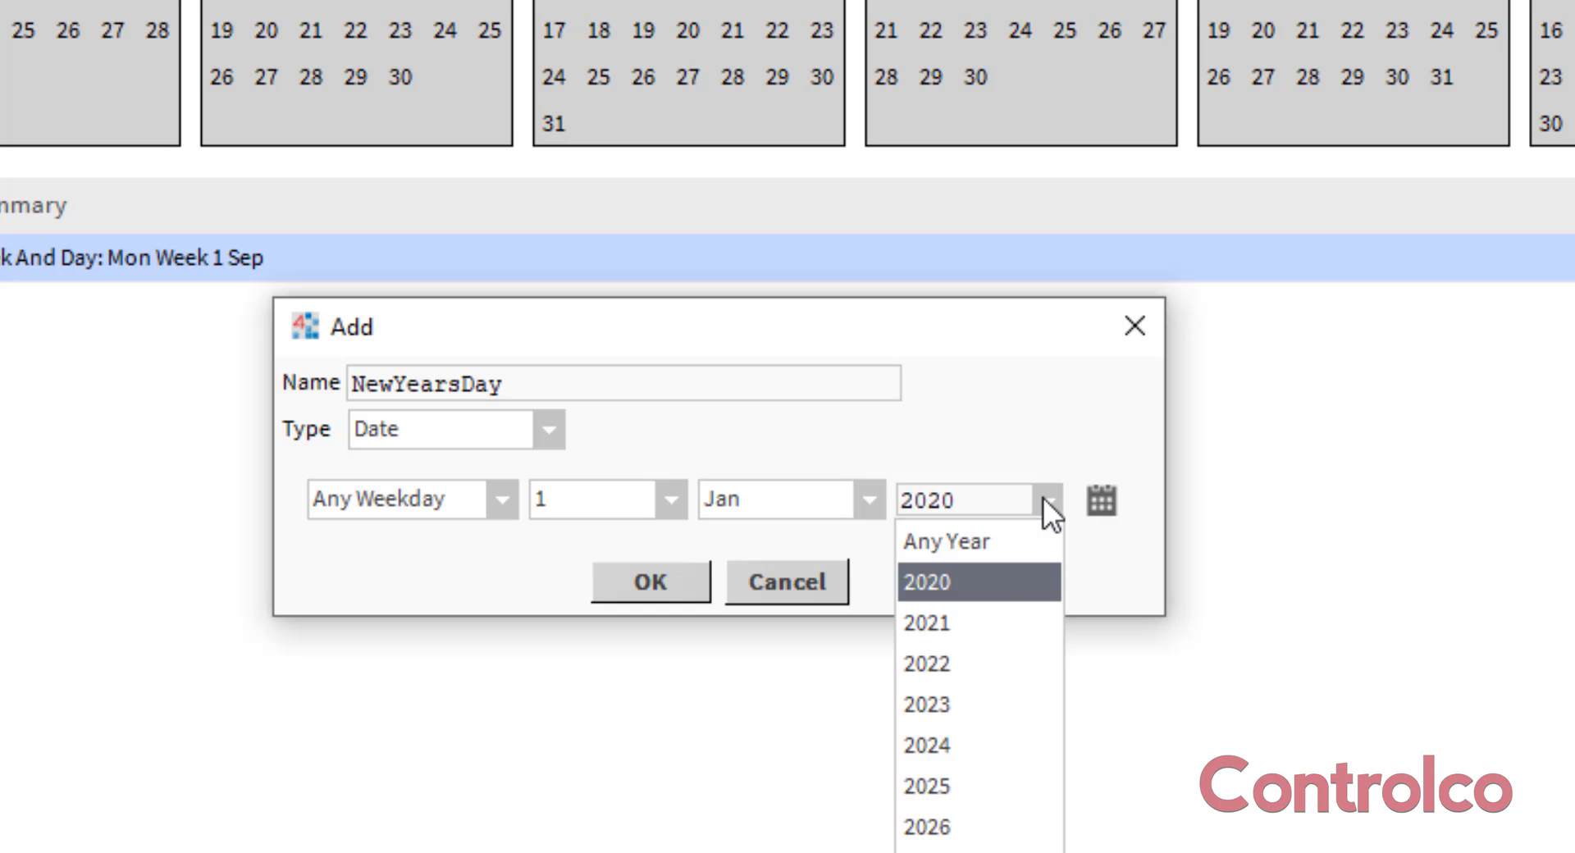
{"action": "left_click", "coordinate": [1010, 543]}
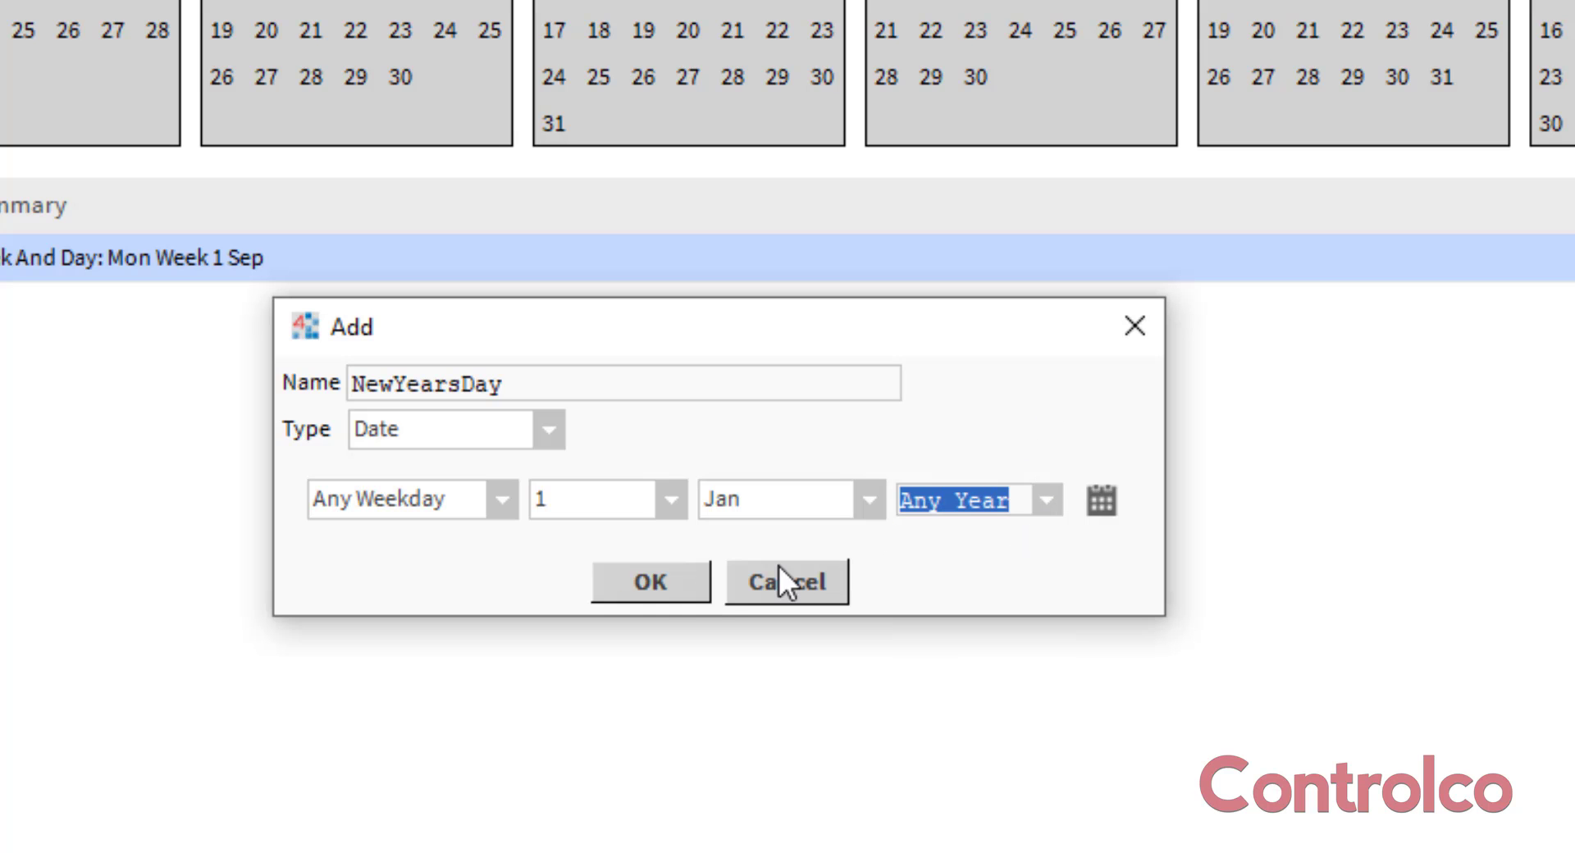
{"action": "left_click", "coordinate": [663, 594]}
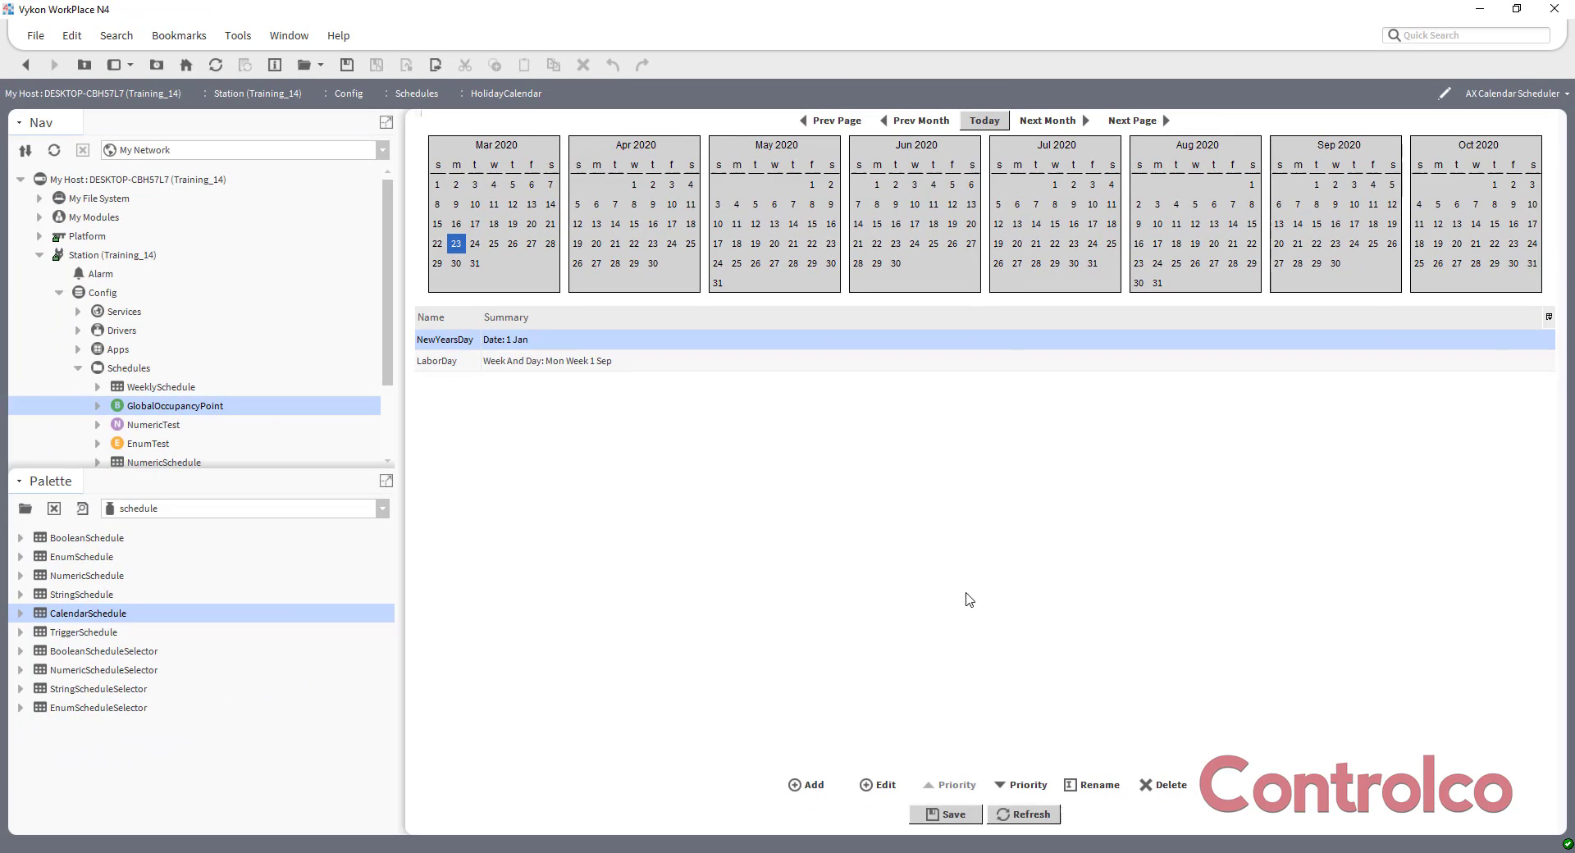
Save HolidayCalendar and return to the Schedules wire sheet.
{"action": "left_click", "coordinate": [938, 815]}
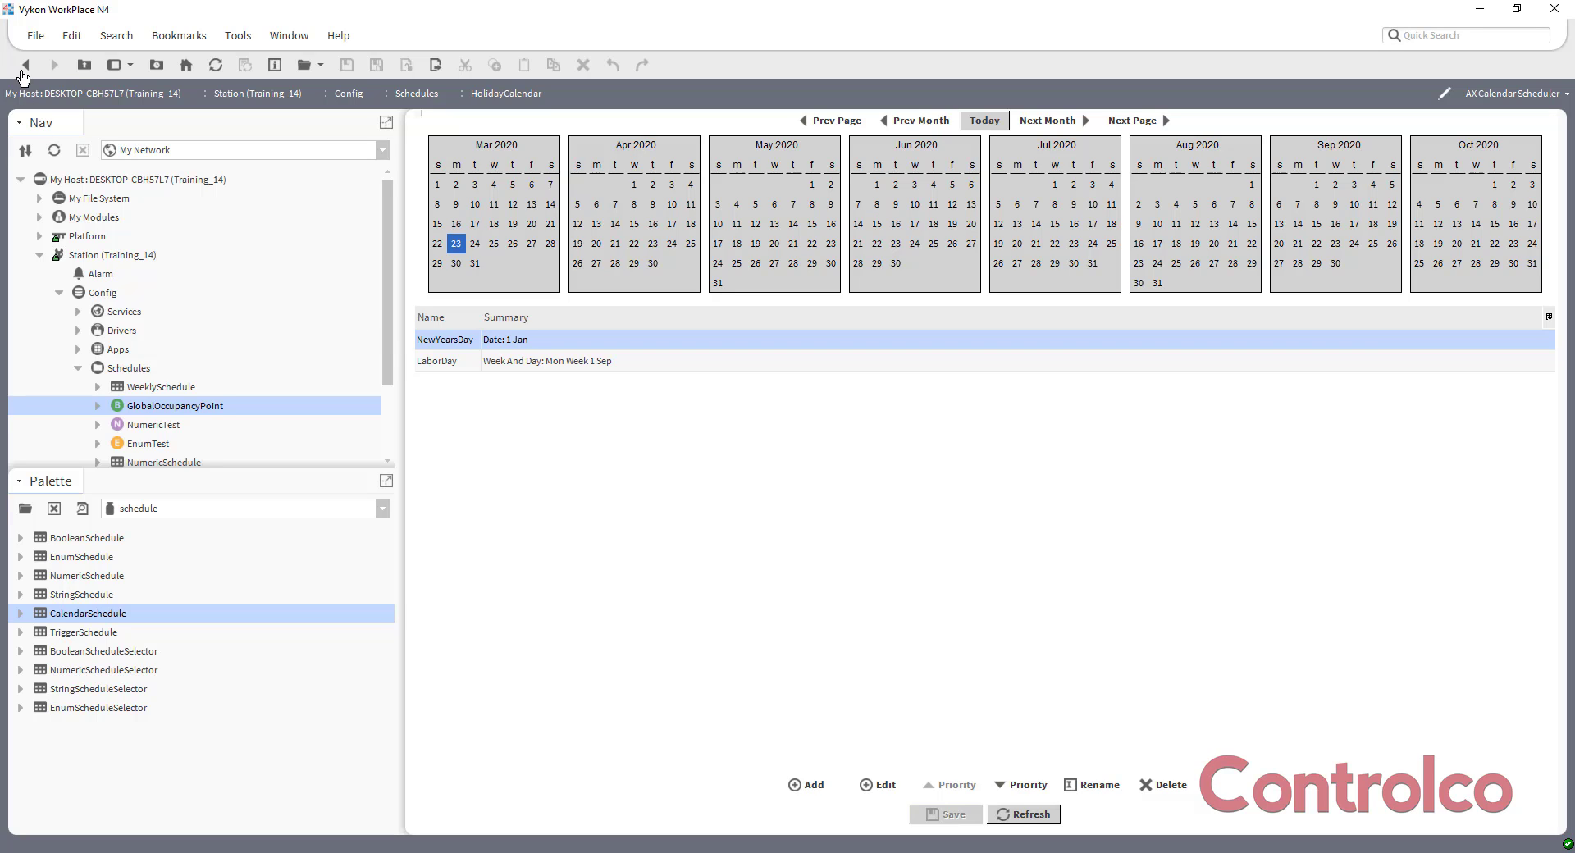
{"action": "left_click", "coordinate": [25, 66]}
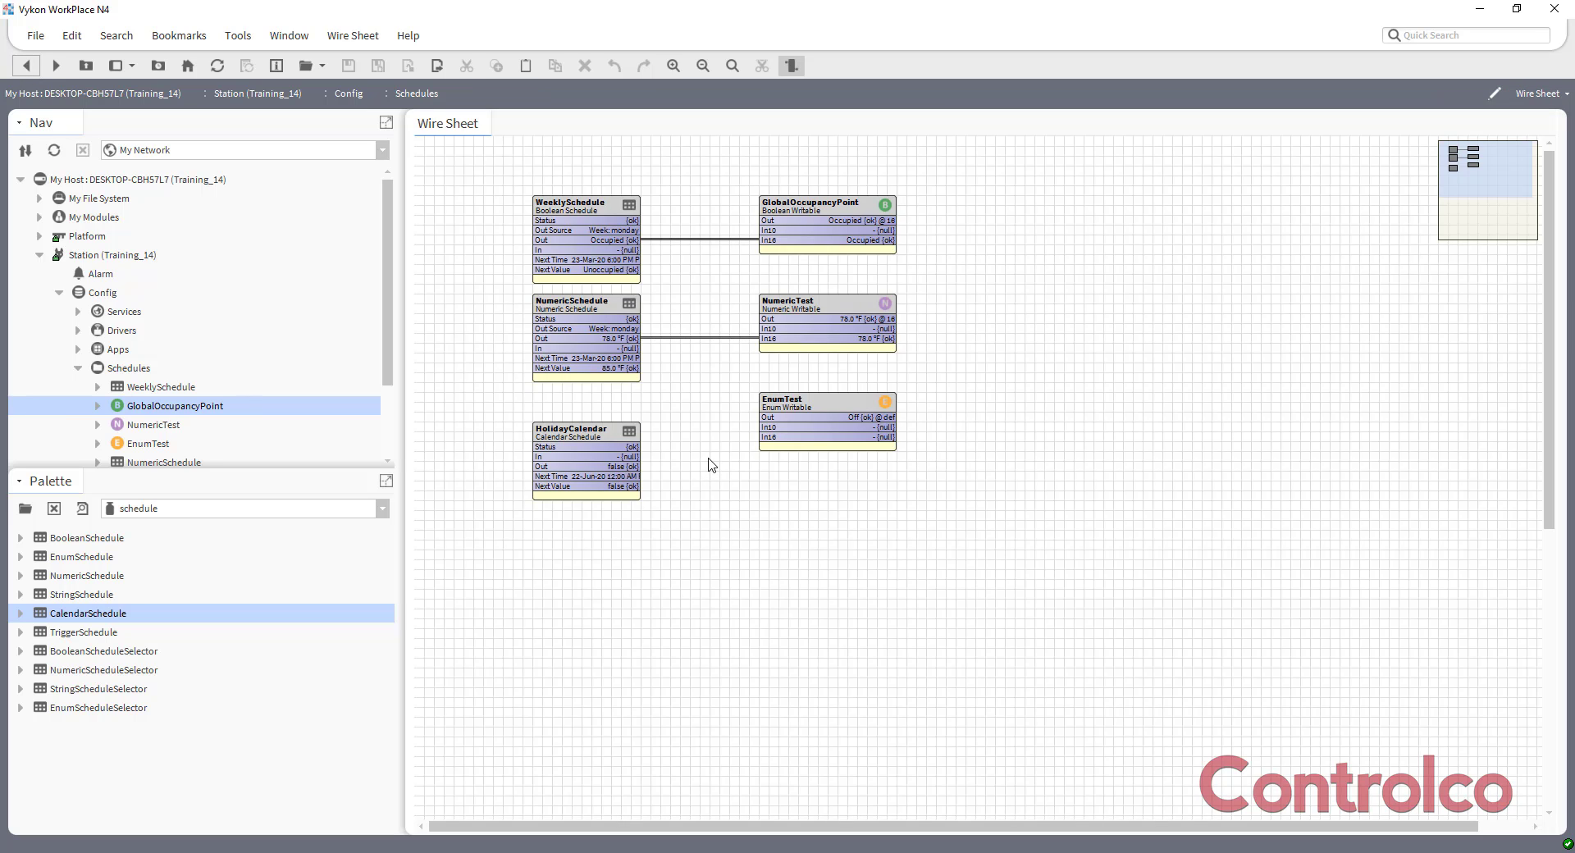
{"action": "left_click", "coordinate": [595, 435]}
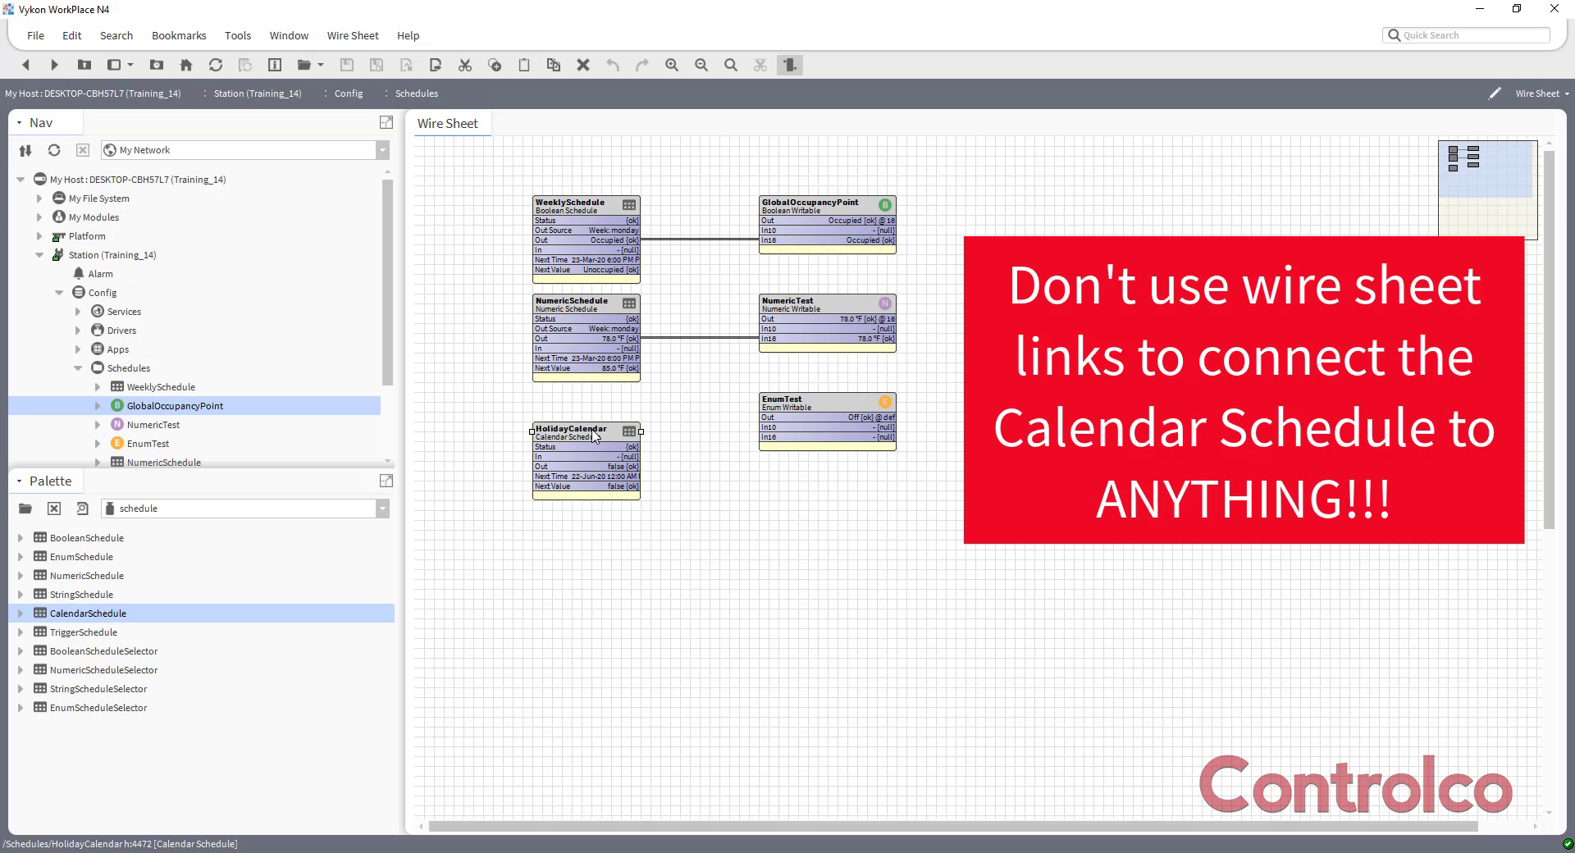
{"action": "left_click", "coordinate": [593, 325]}
{"action": "left_click", "coordinate": [588, 225]}
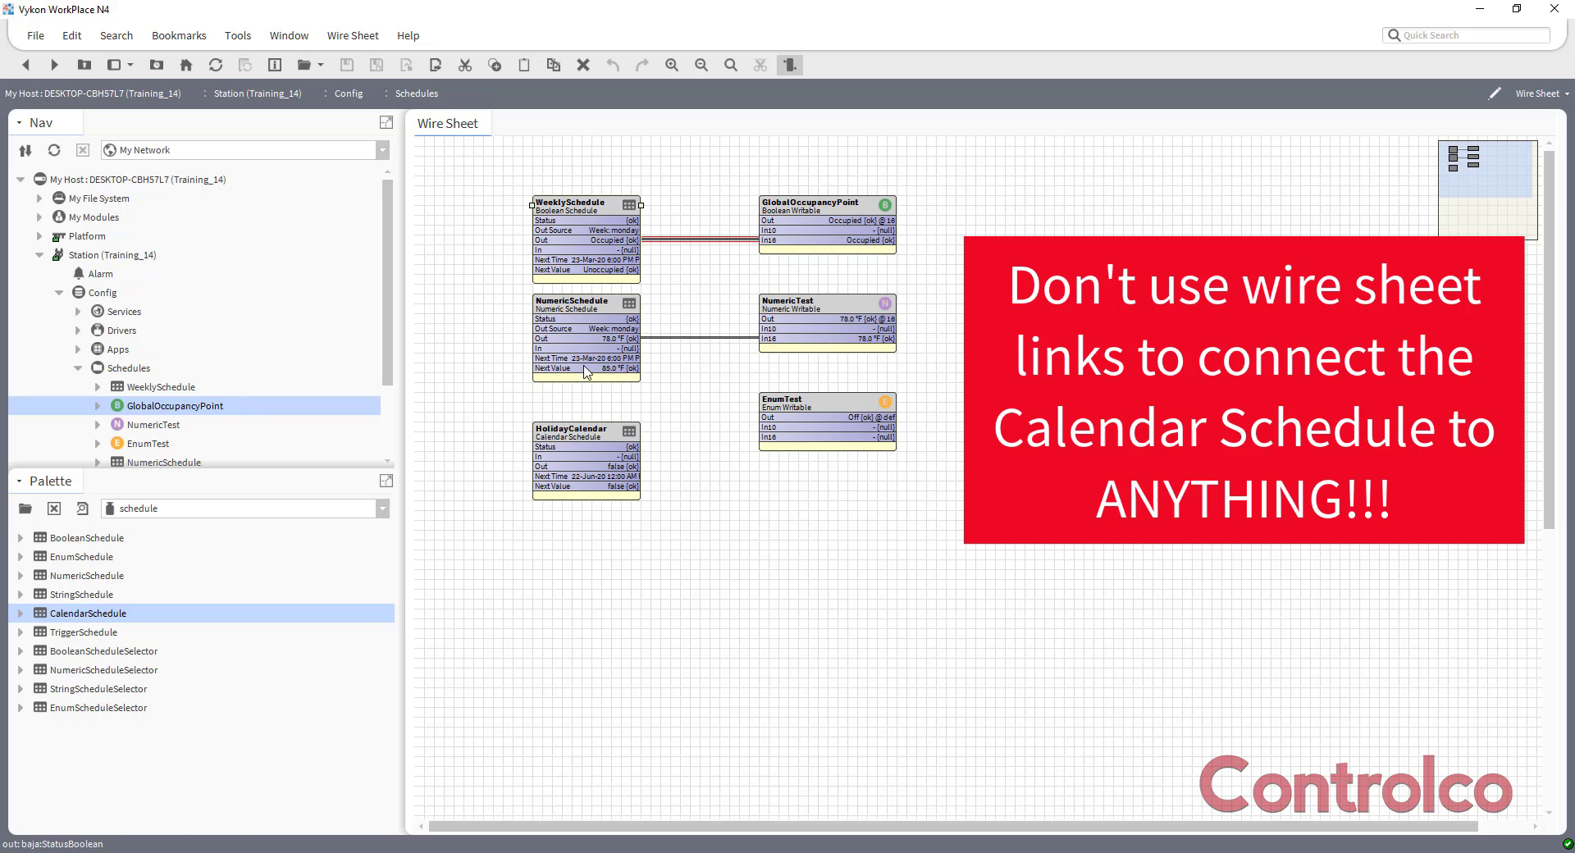
{"action": "left_click", "coordinate": [576, 446]}
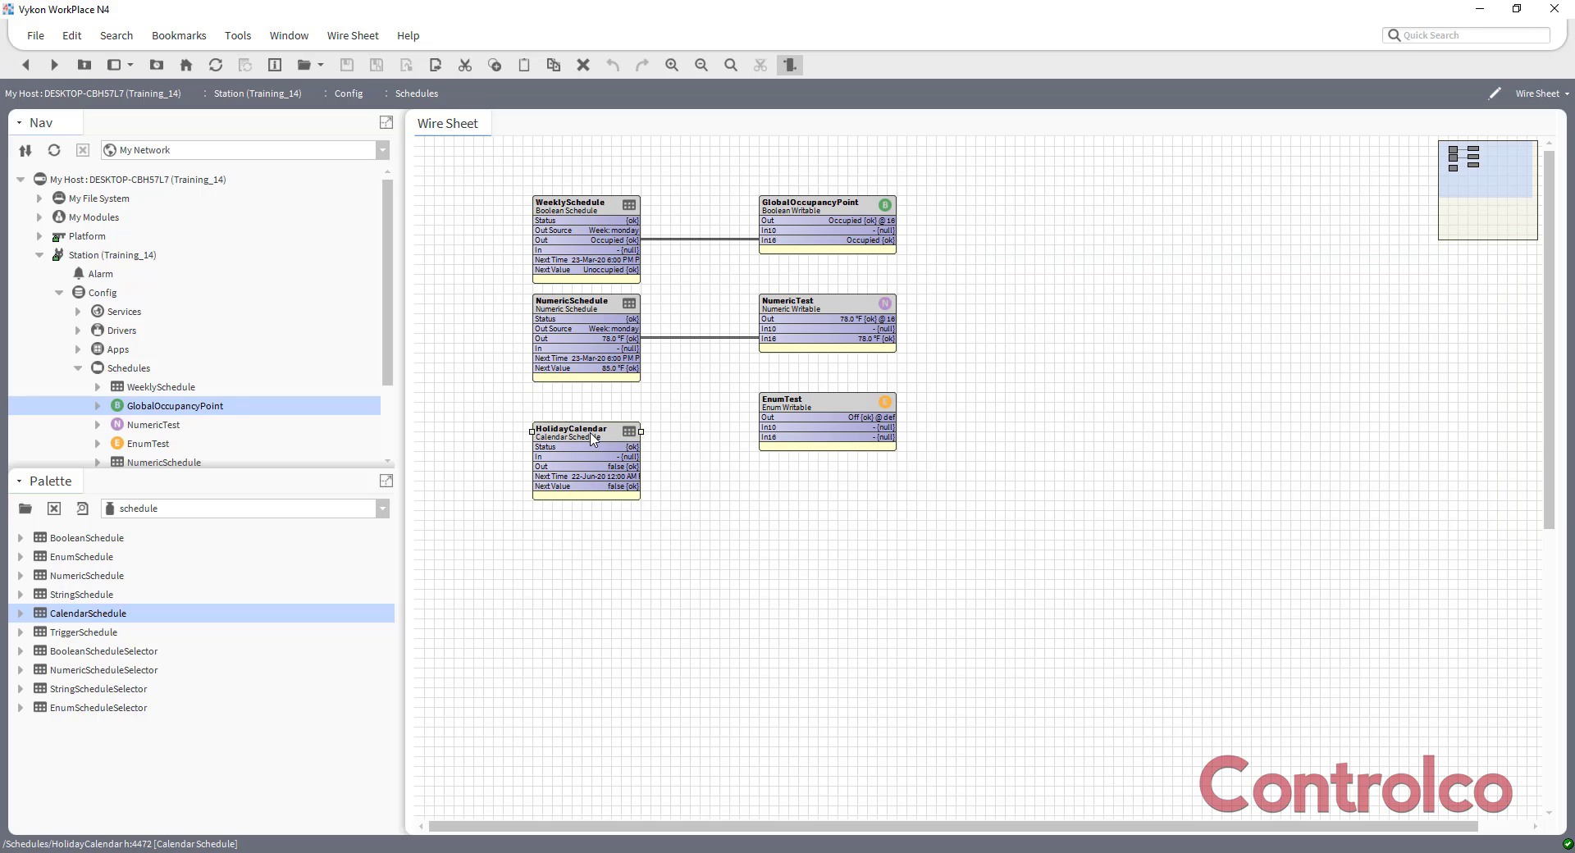
{"action": "left_click", "coordinate": [601, 216]}
Open WeeklySchedule, view its weekly hours, and display its special events.
{"action": "double_click", "coordinate": [585, 212]}
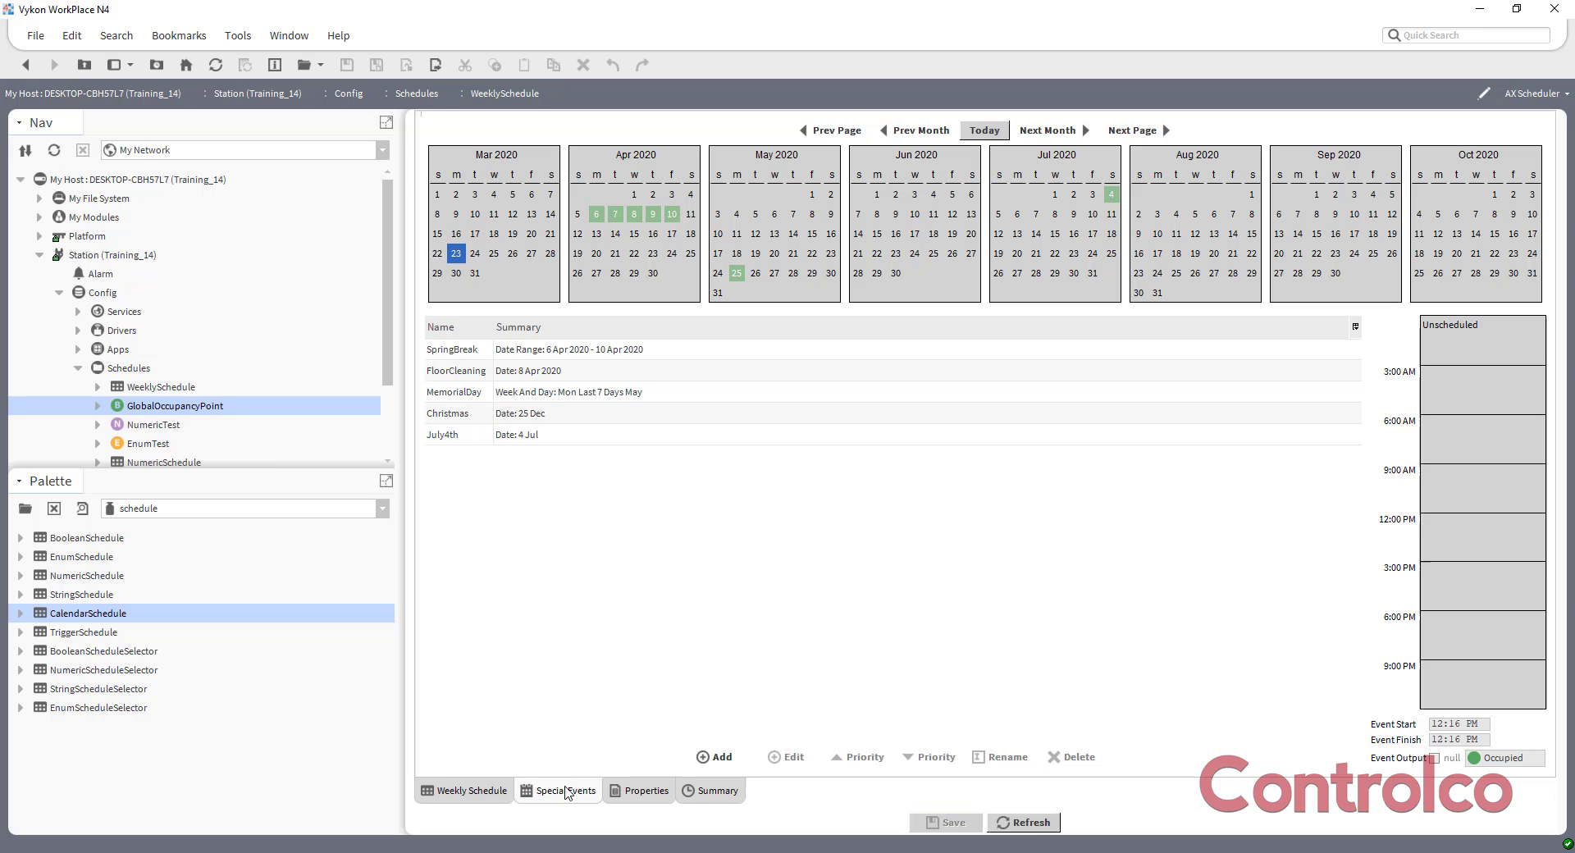
{"action": "left_click", "coordinate": [484, 802]}
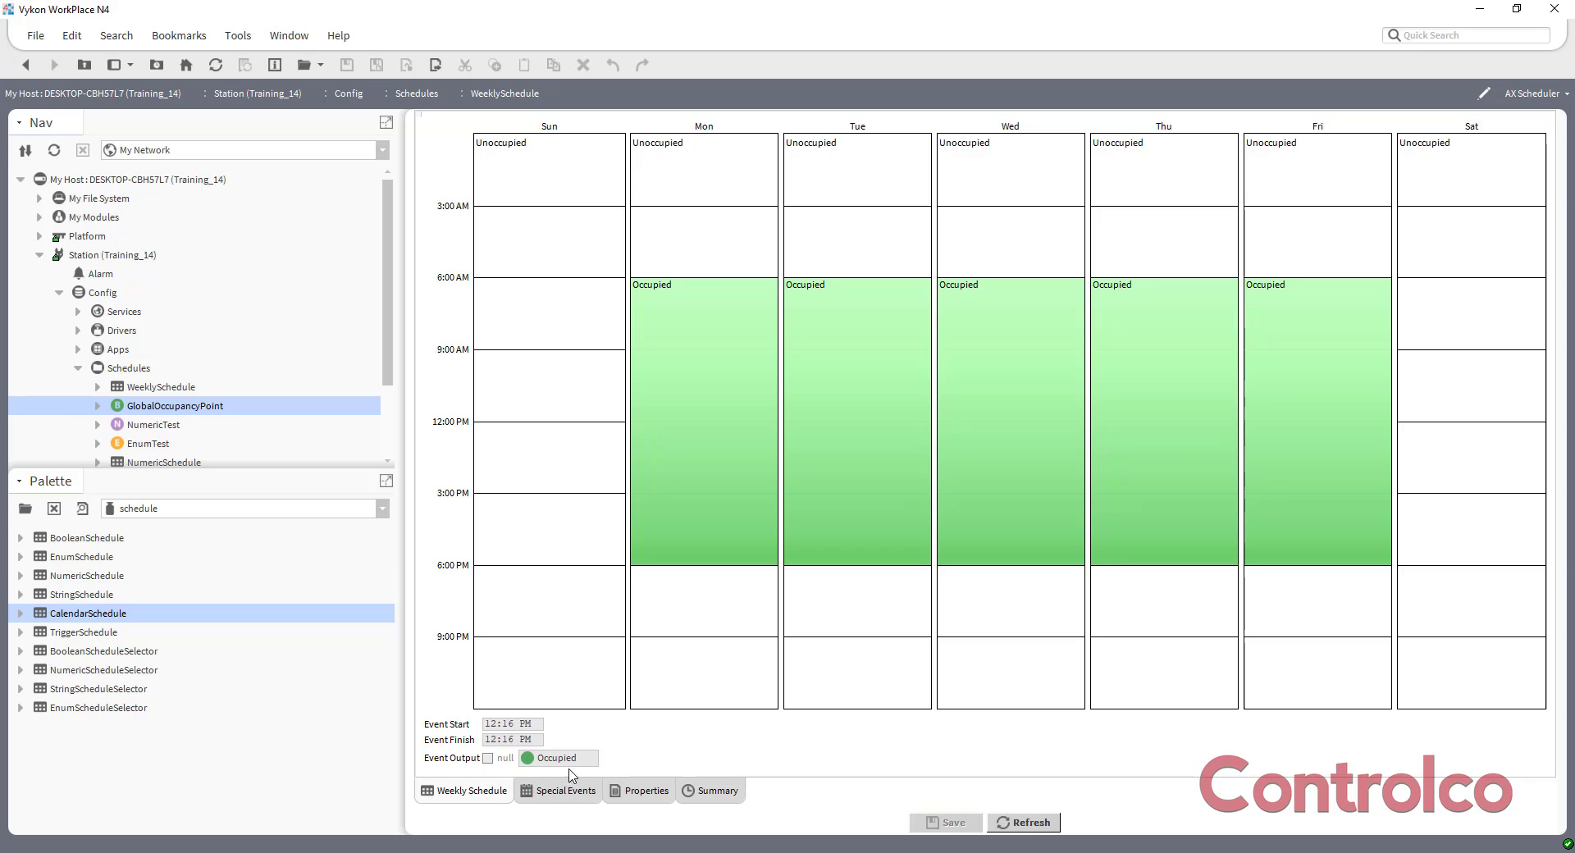
{"action": "left_click", "coordinate": [564, 796]}
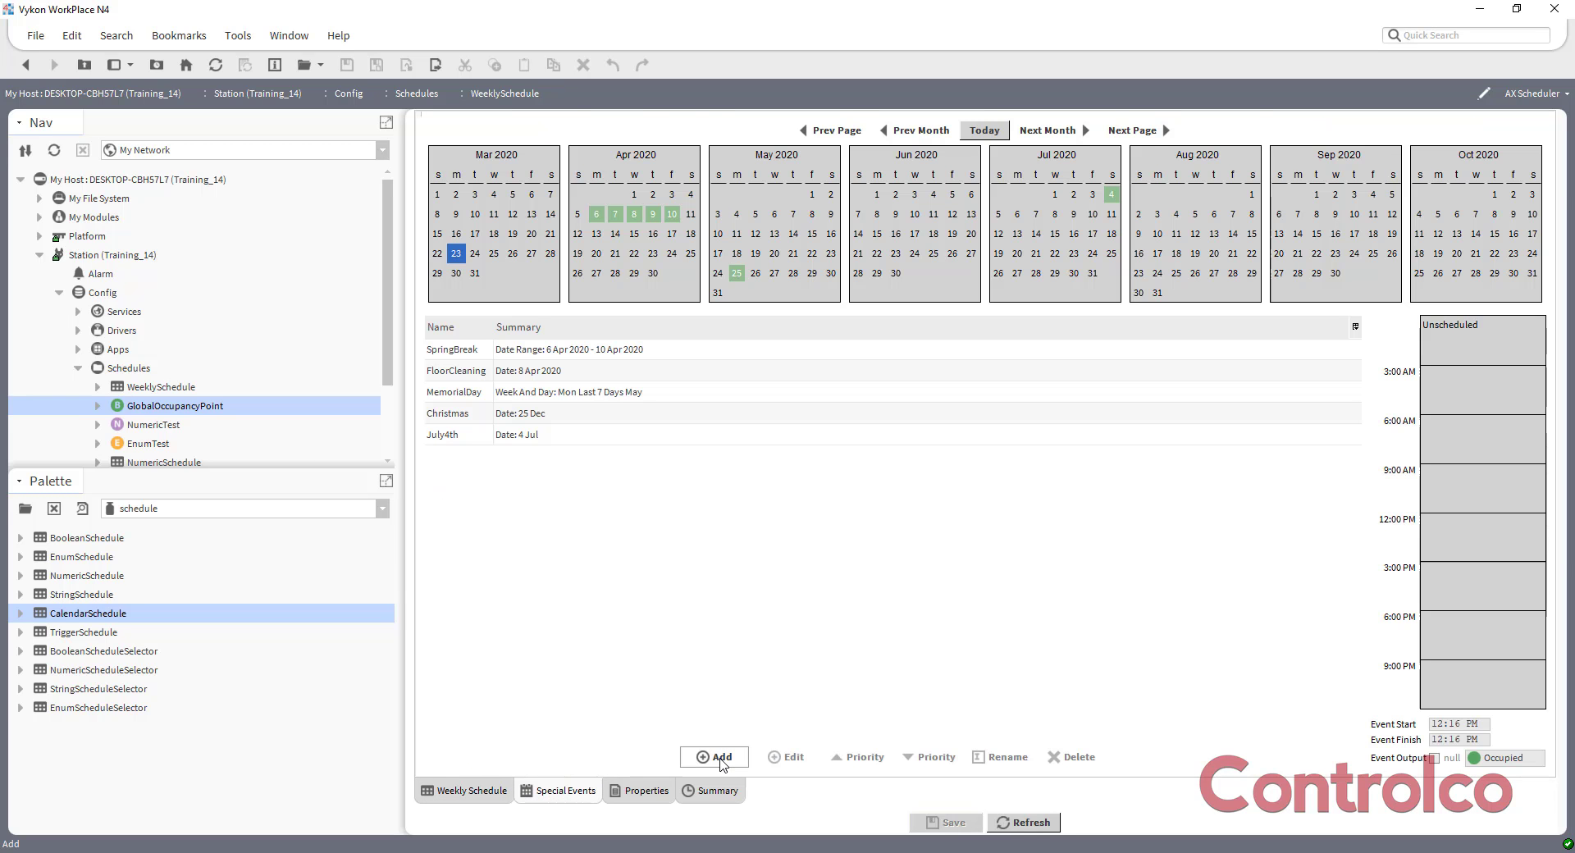
Add a Reference special event named Holidays to WeeklySchedule, pointing to slot:/Schedules/HolidayCalendar.
{"action": "left_click", "coordinate": [720, 757]}
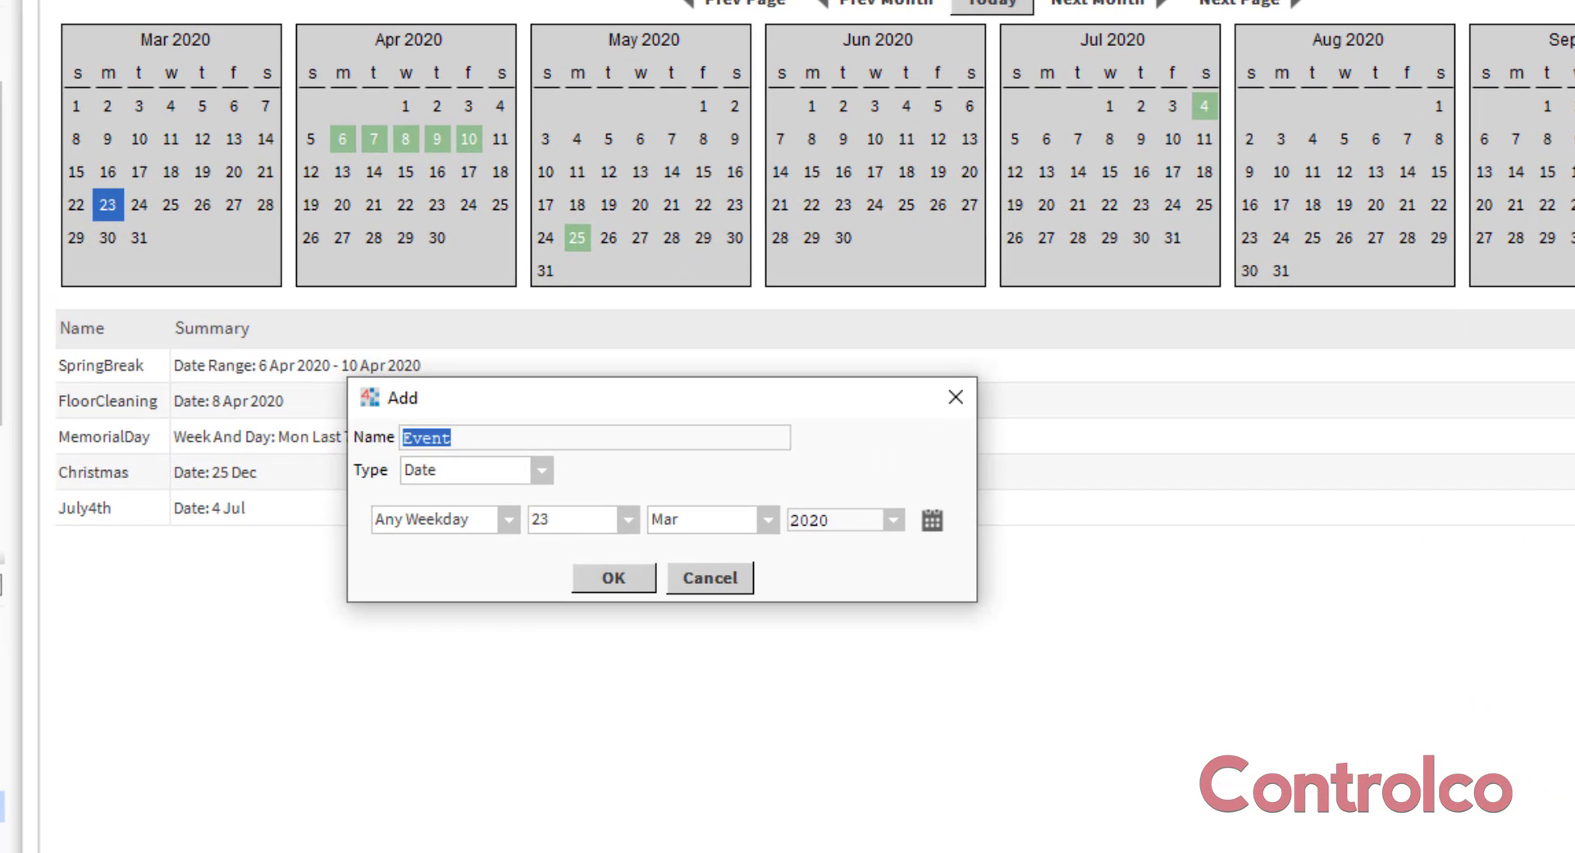
{"action": "type", "text": "Holidays"}
{"action": "left_click", "coordinate": [541, 473]}
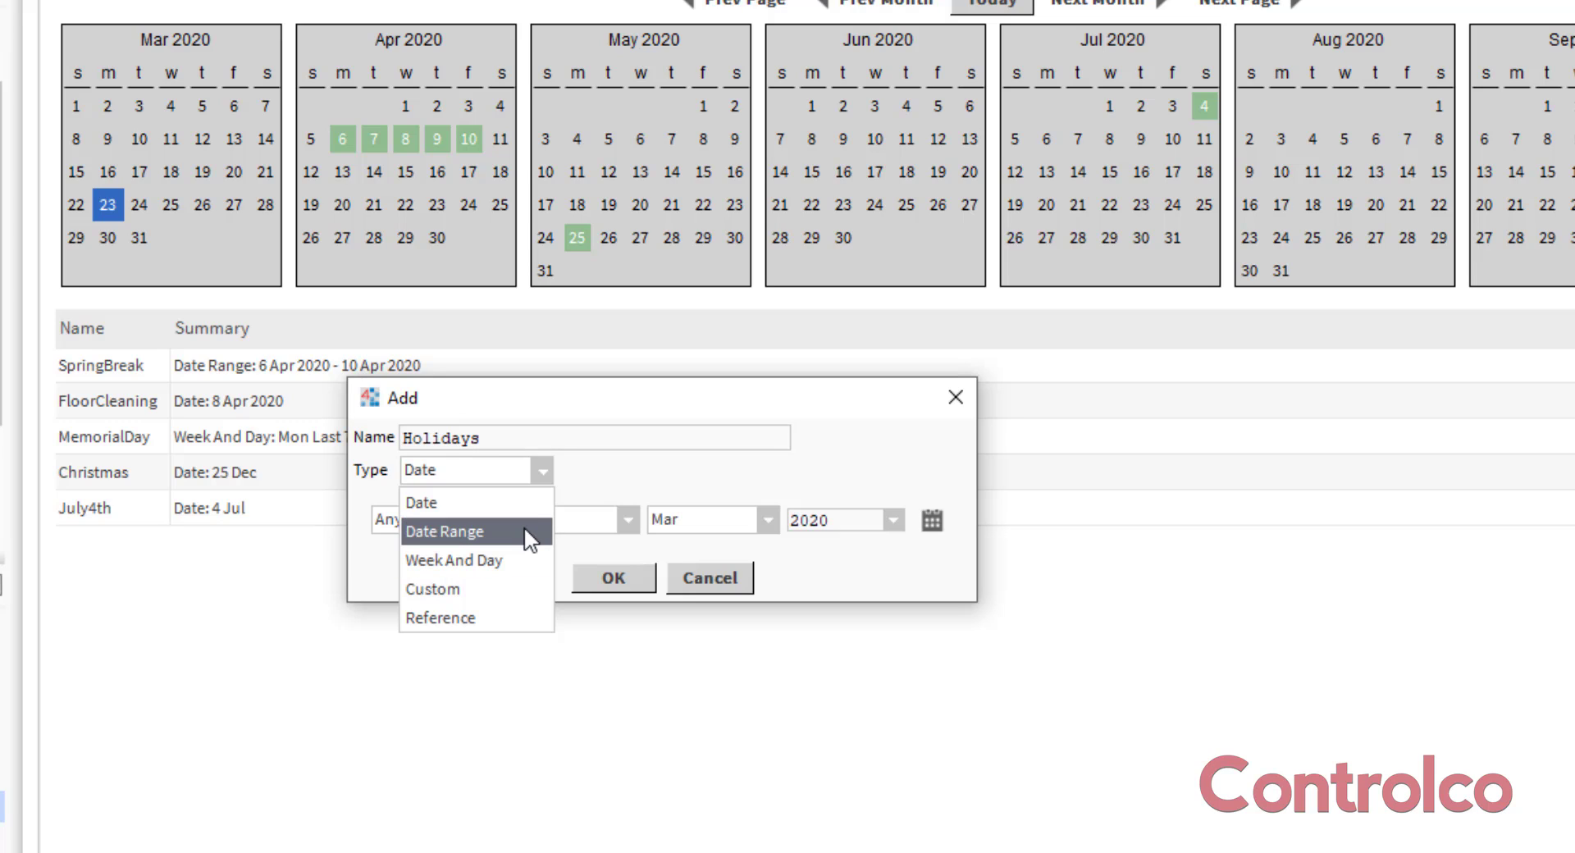
{"action": "left_click", "coordinate": [480, 620]}
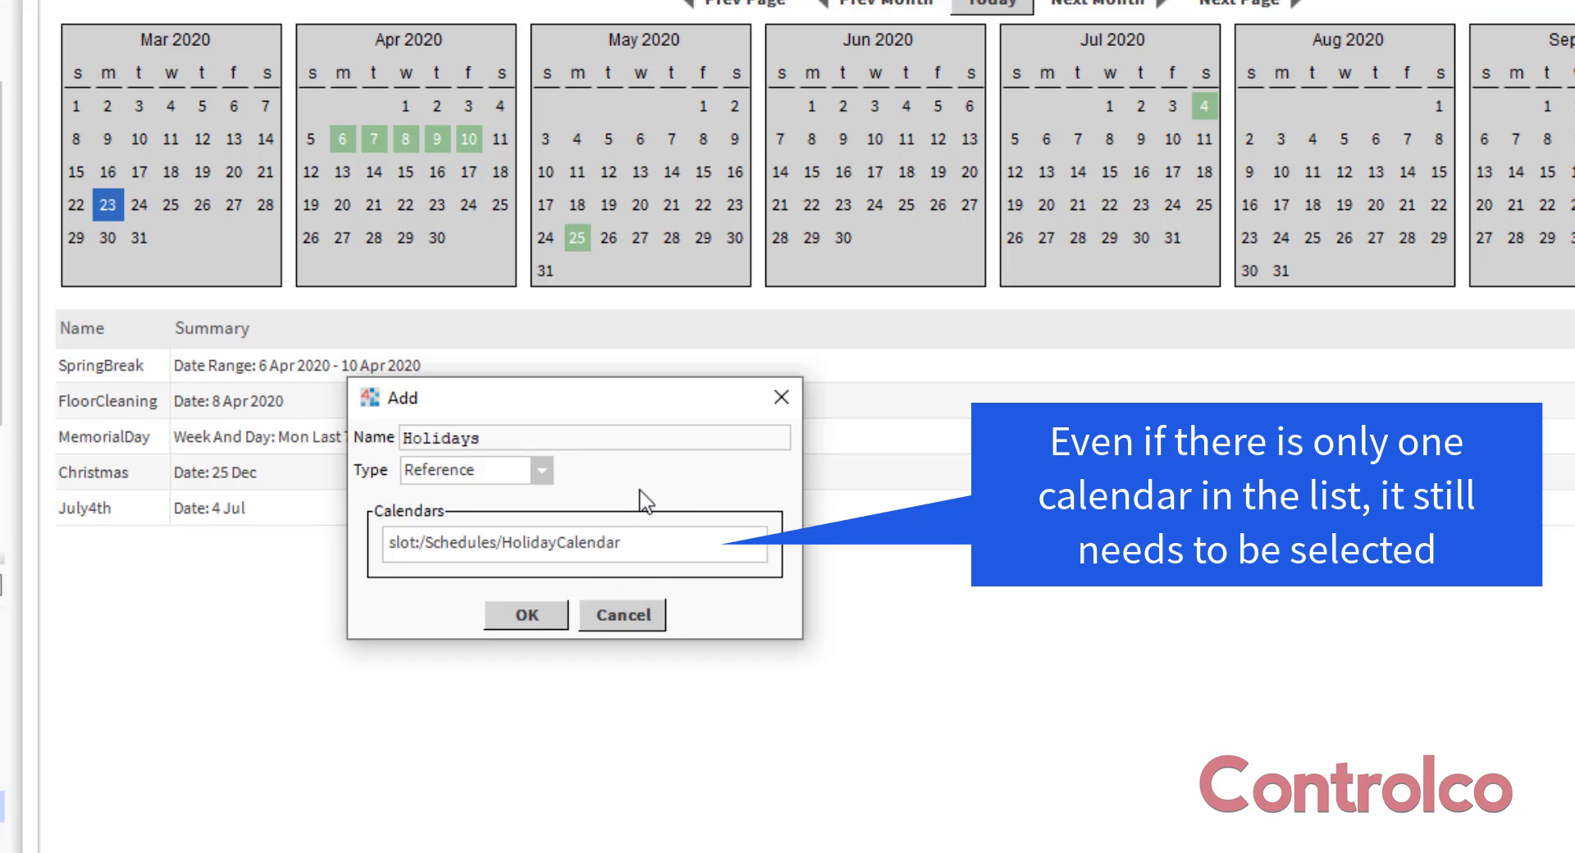
{"action": "left_click", "coordinate": [577, 547]}
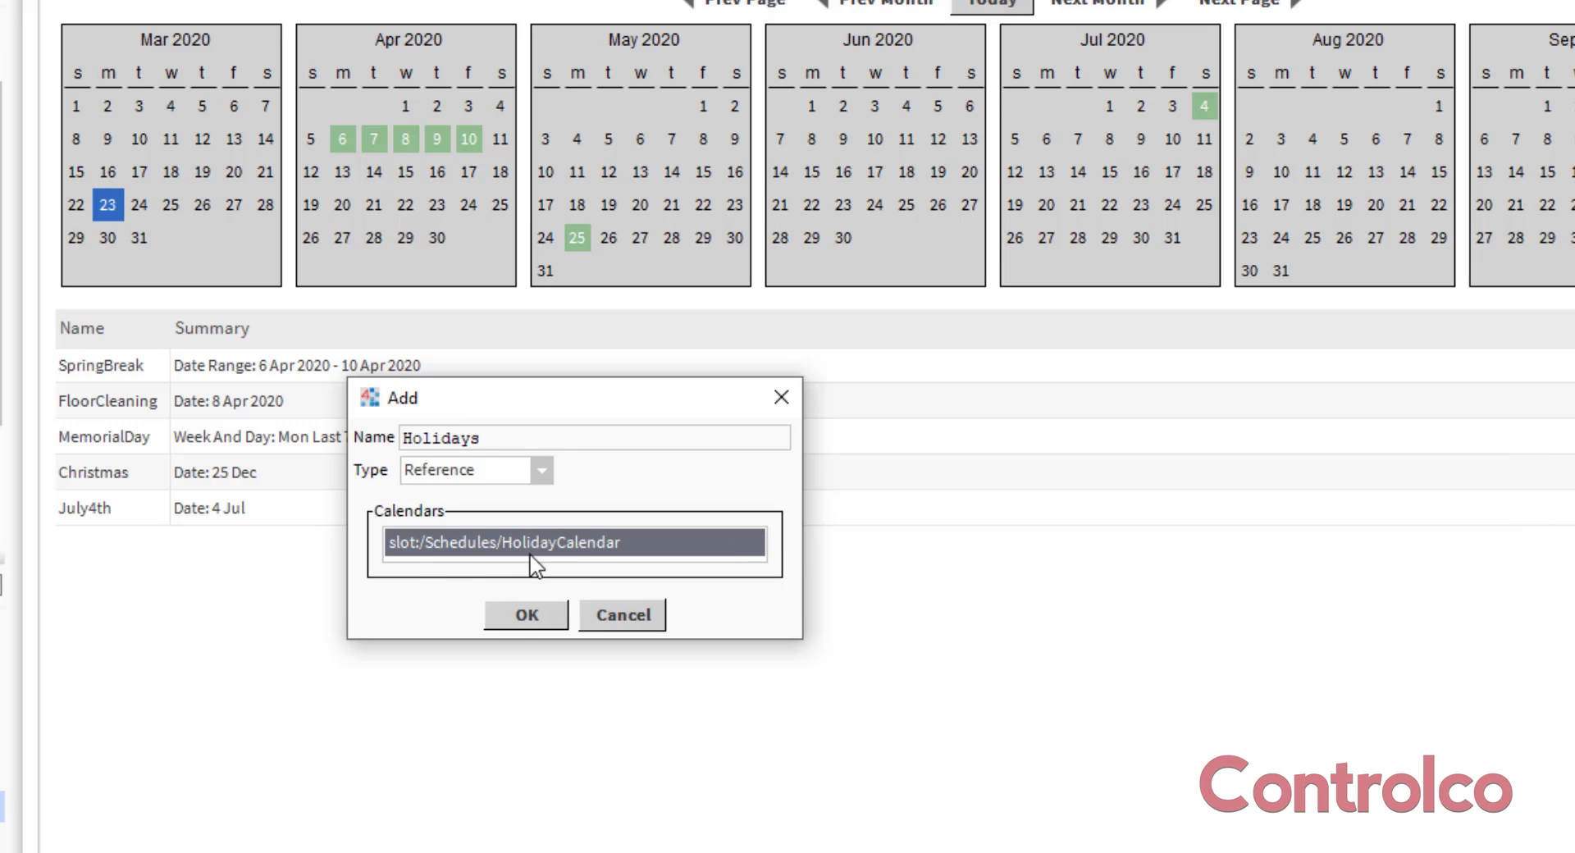
{"action": "left_click", "coordinate": [525, 617]}
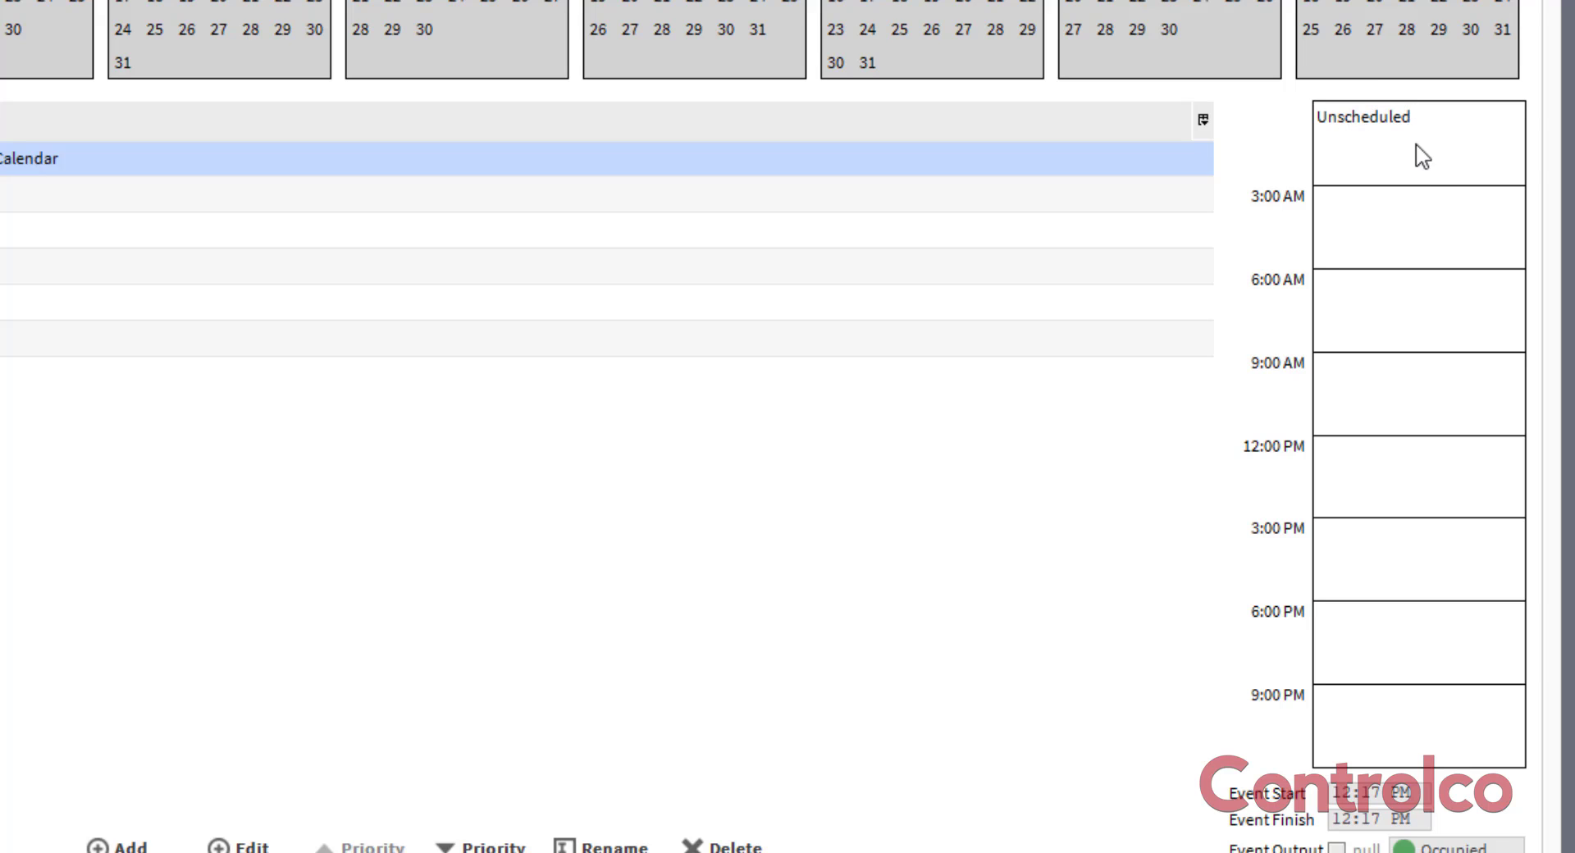
Apply the schedule defaults to the Holidays event's day in WeeklySchedule and save the schedule.
{"action": "right_click", "coordinate": [1352, 143]}
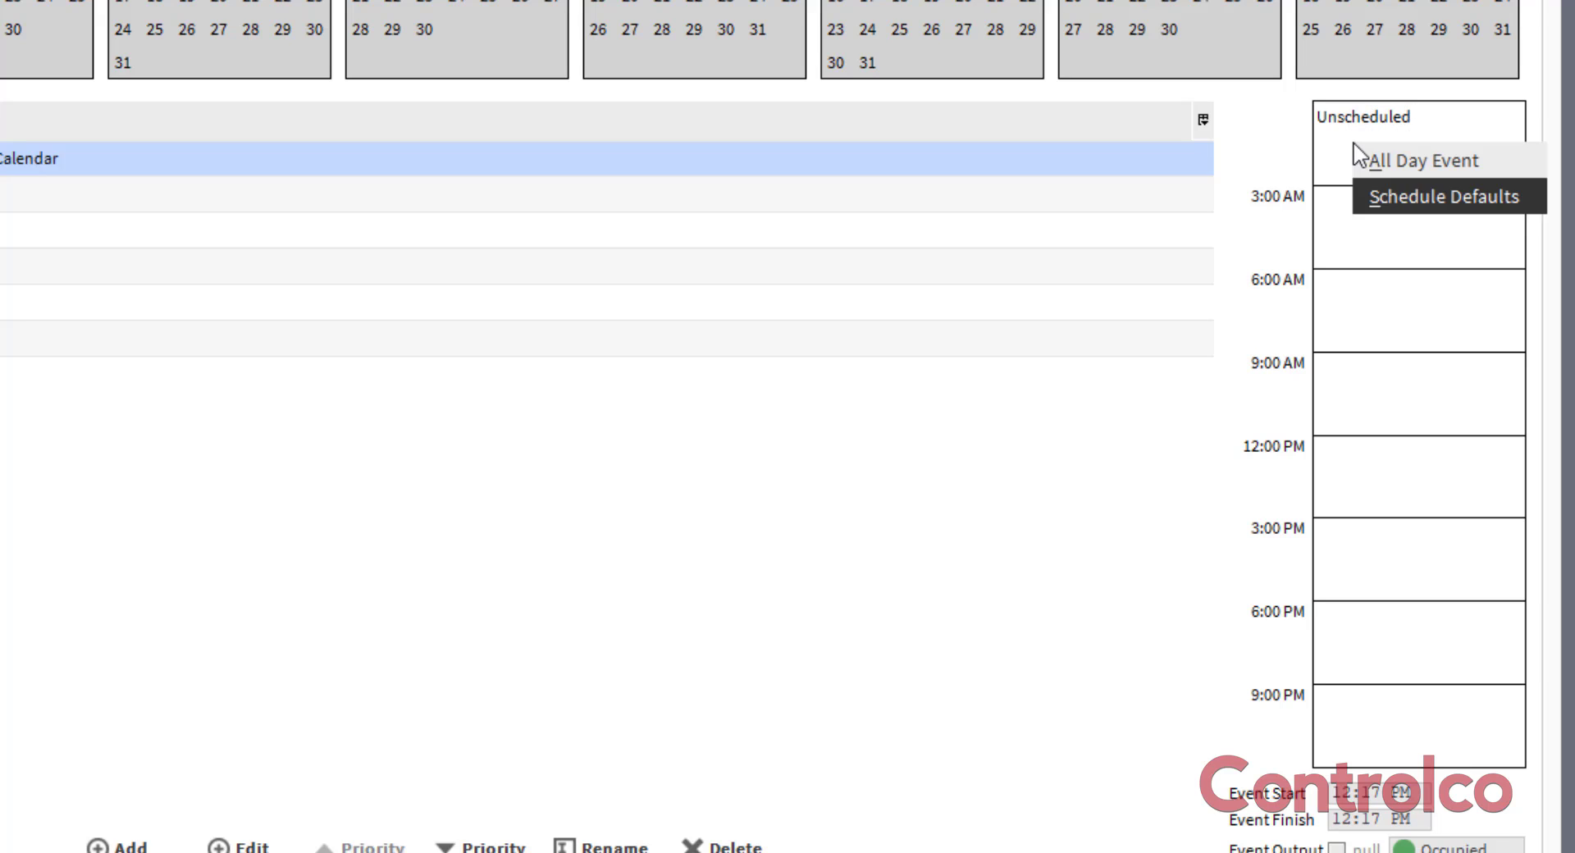
{"action": "left_click", "coordinate": [1404, 199]}
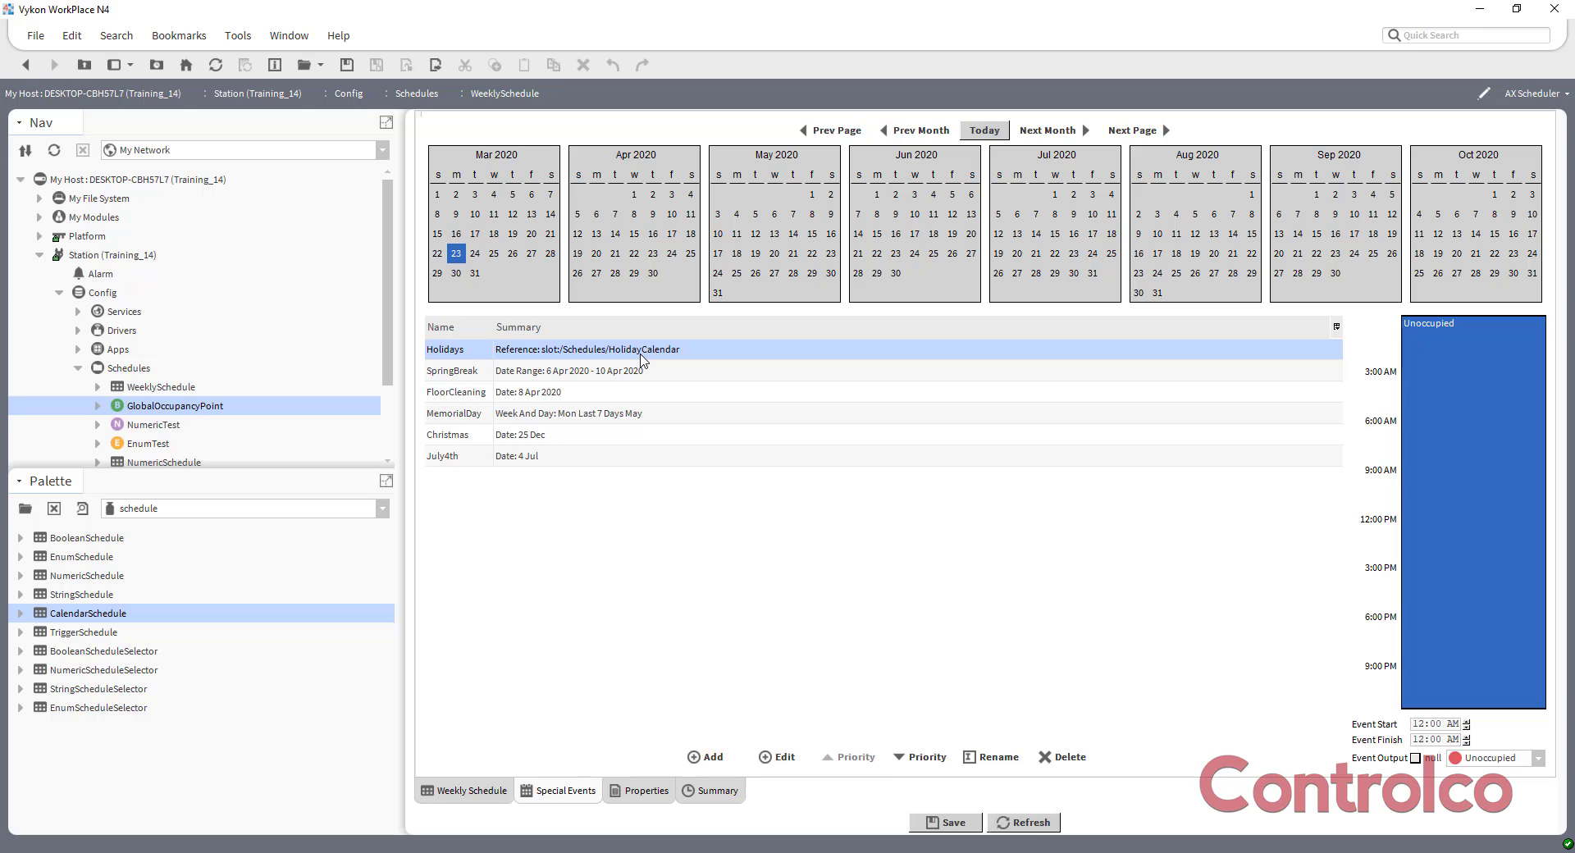
{"action": "left_click", "coordinate": [926, 818]}
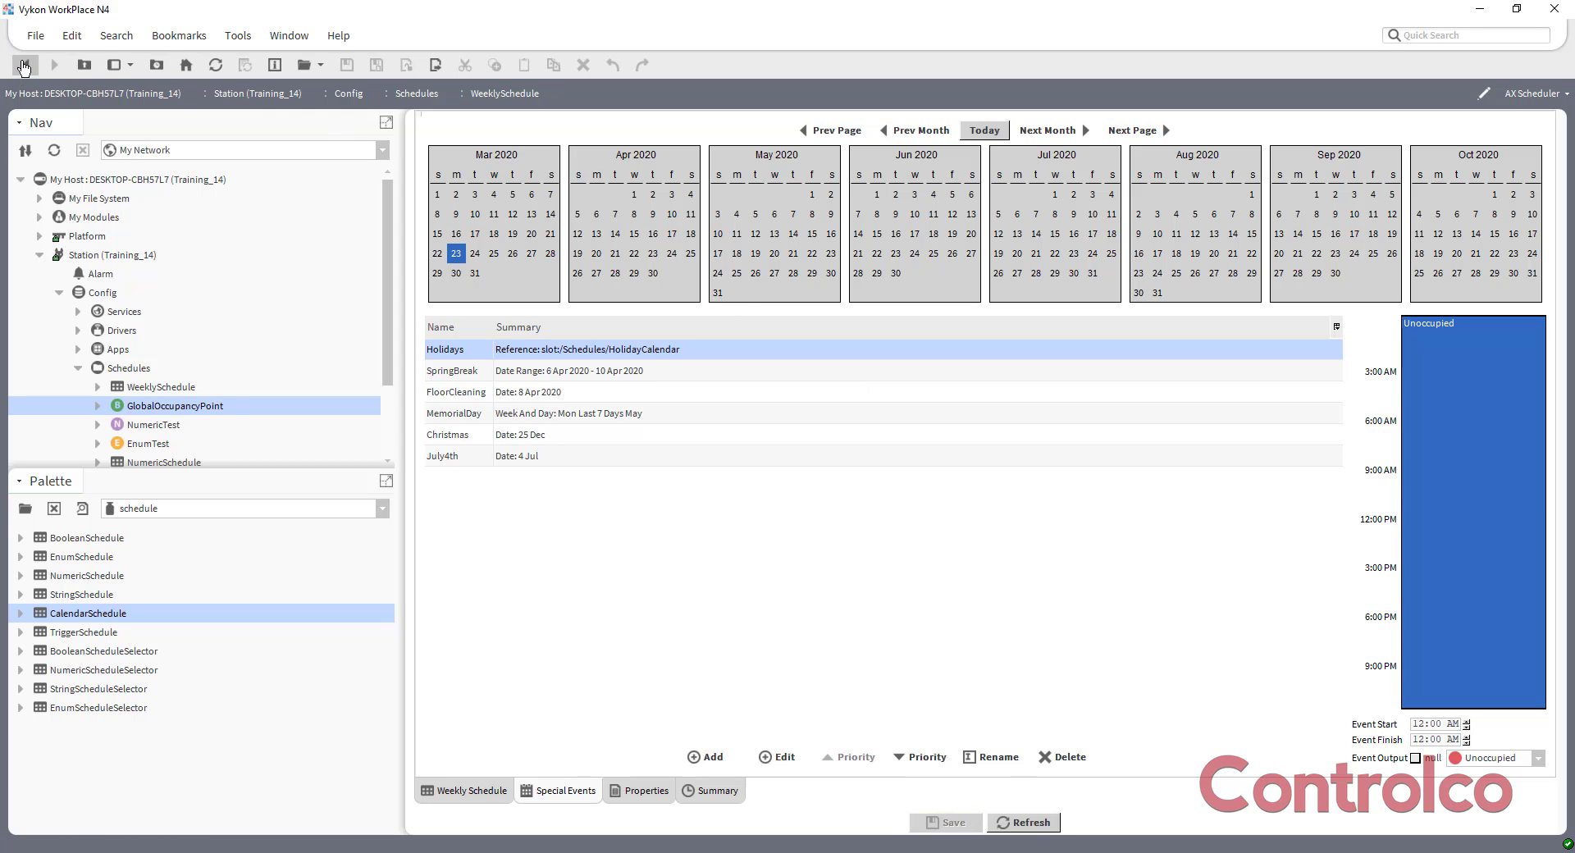
Open NumericSchedule from the Schedules wire sheet and add a Reference special event named Holidays without selecting a calendar.
{"action": "left_click", "coordinate": [27, 66]}
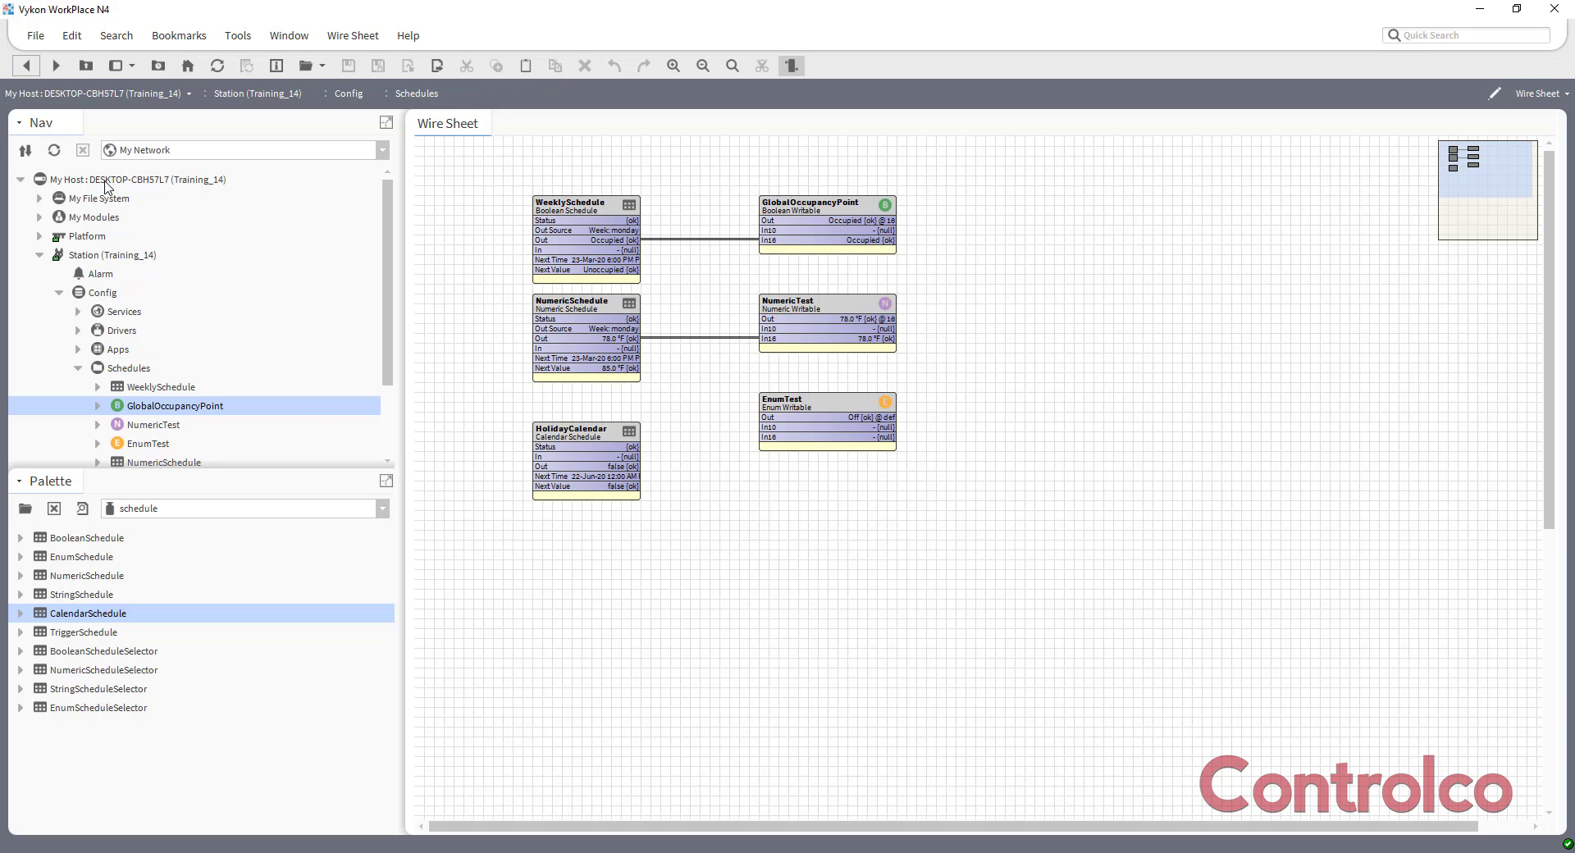
{"action": "double_click", "coordinate": [580, 310]}
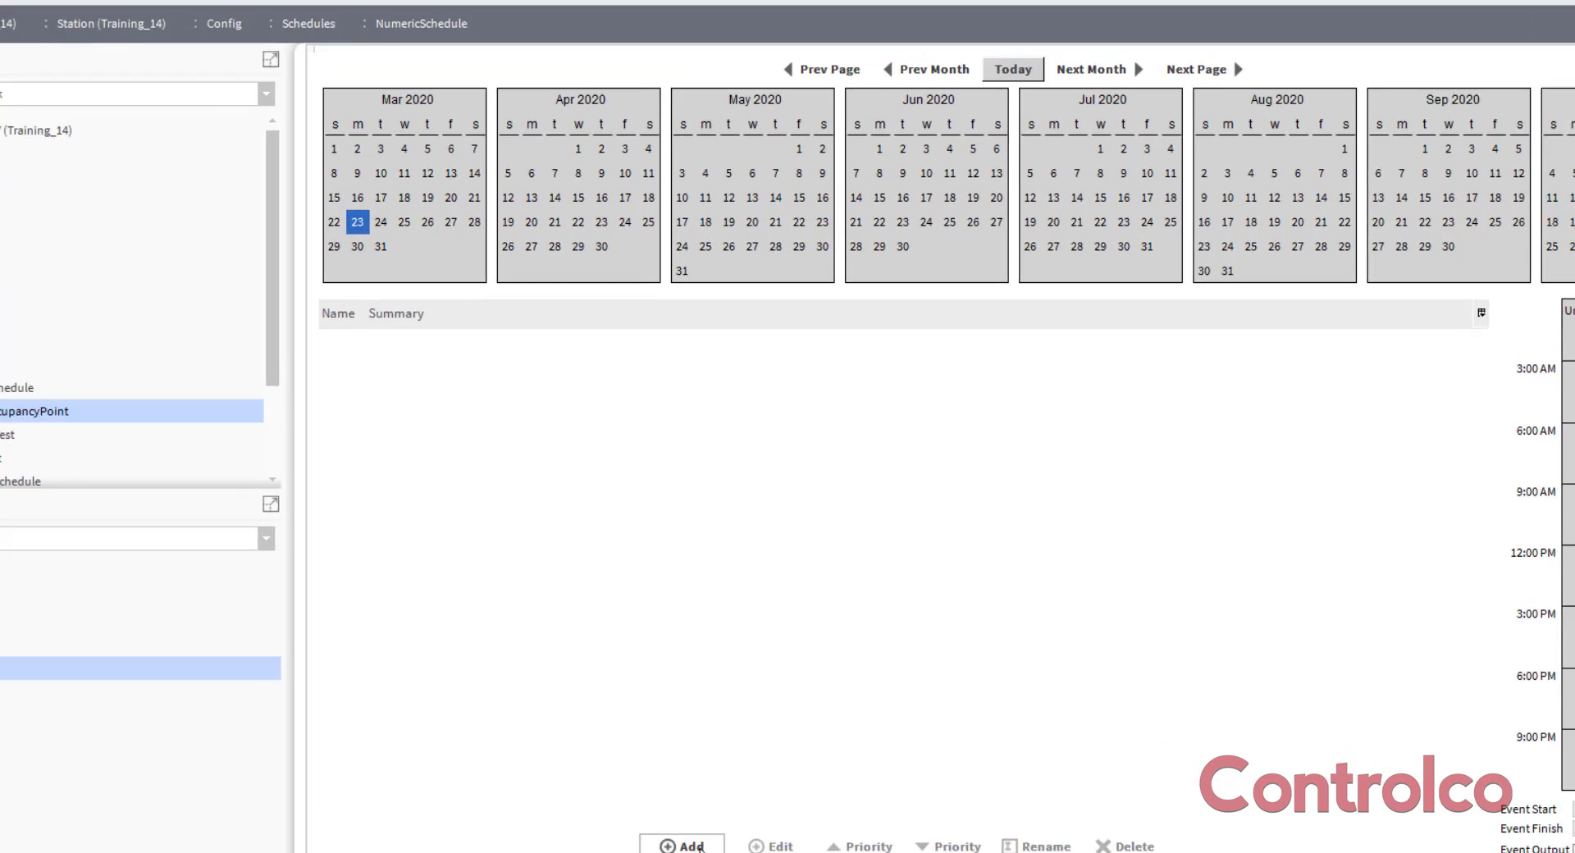
{"action": "left_click", "coordinate": [720, 756]}
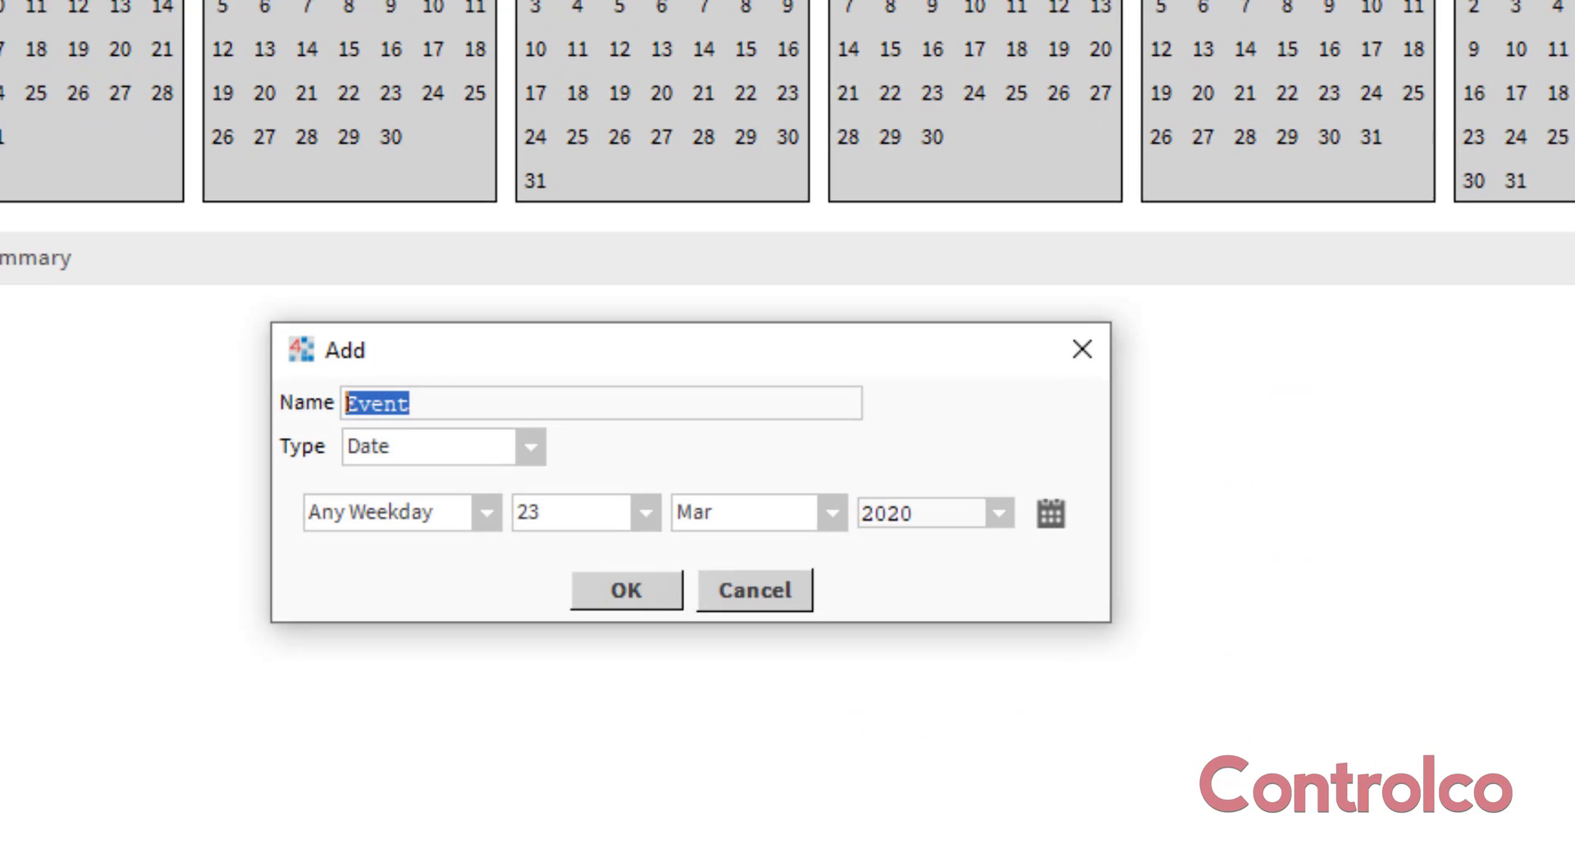
{"action": "type", "text": "Holidays"}
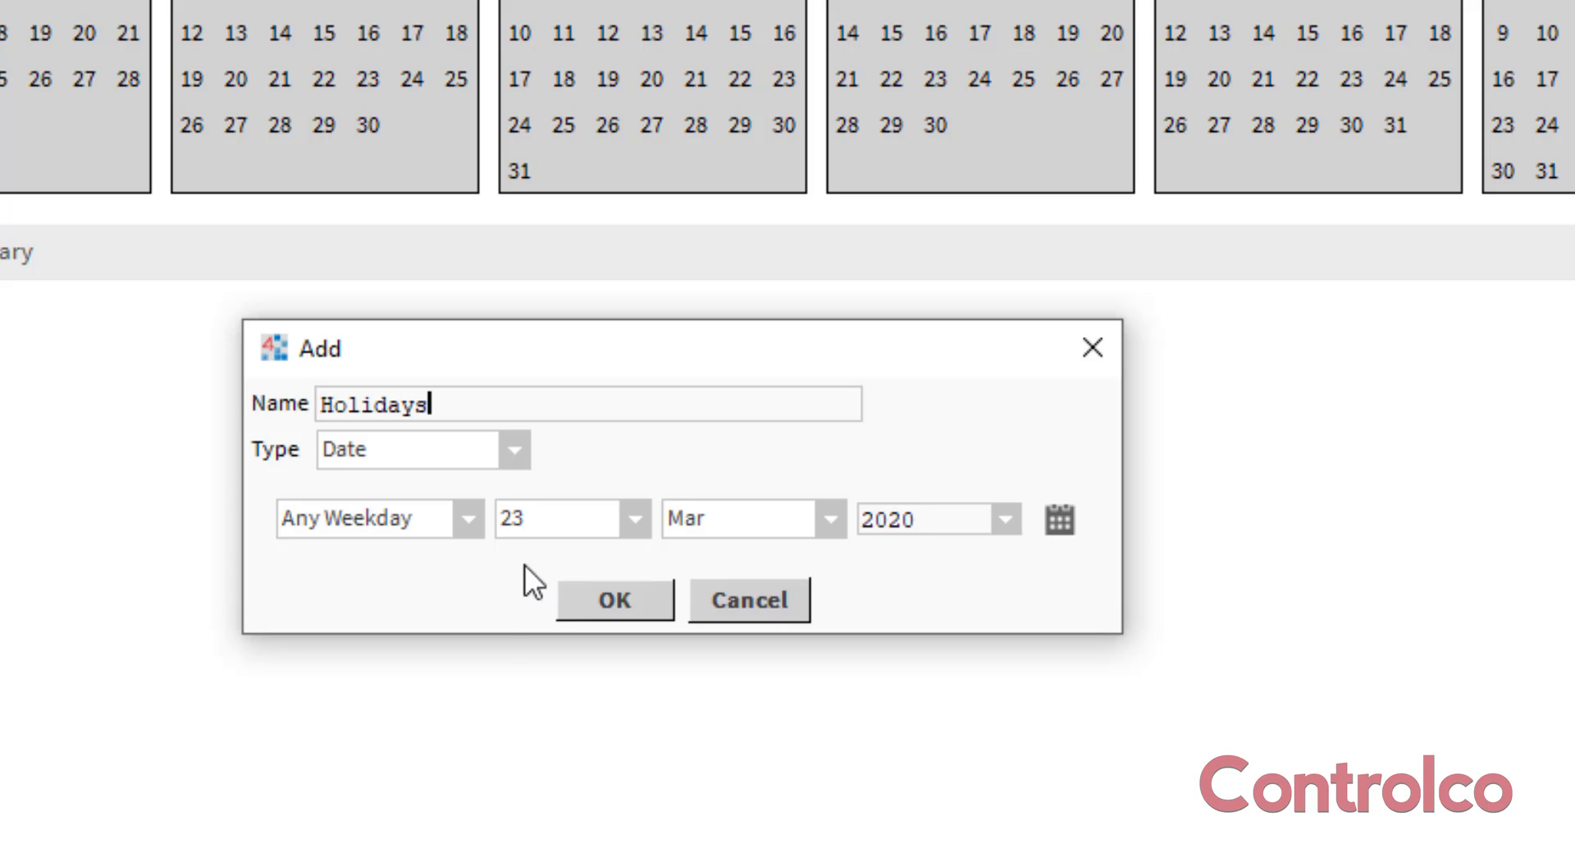
{"action": "left_click", "coordinate": [509, 451]}
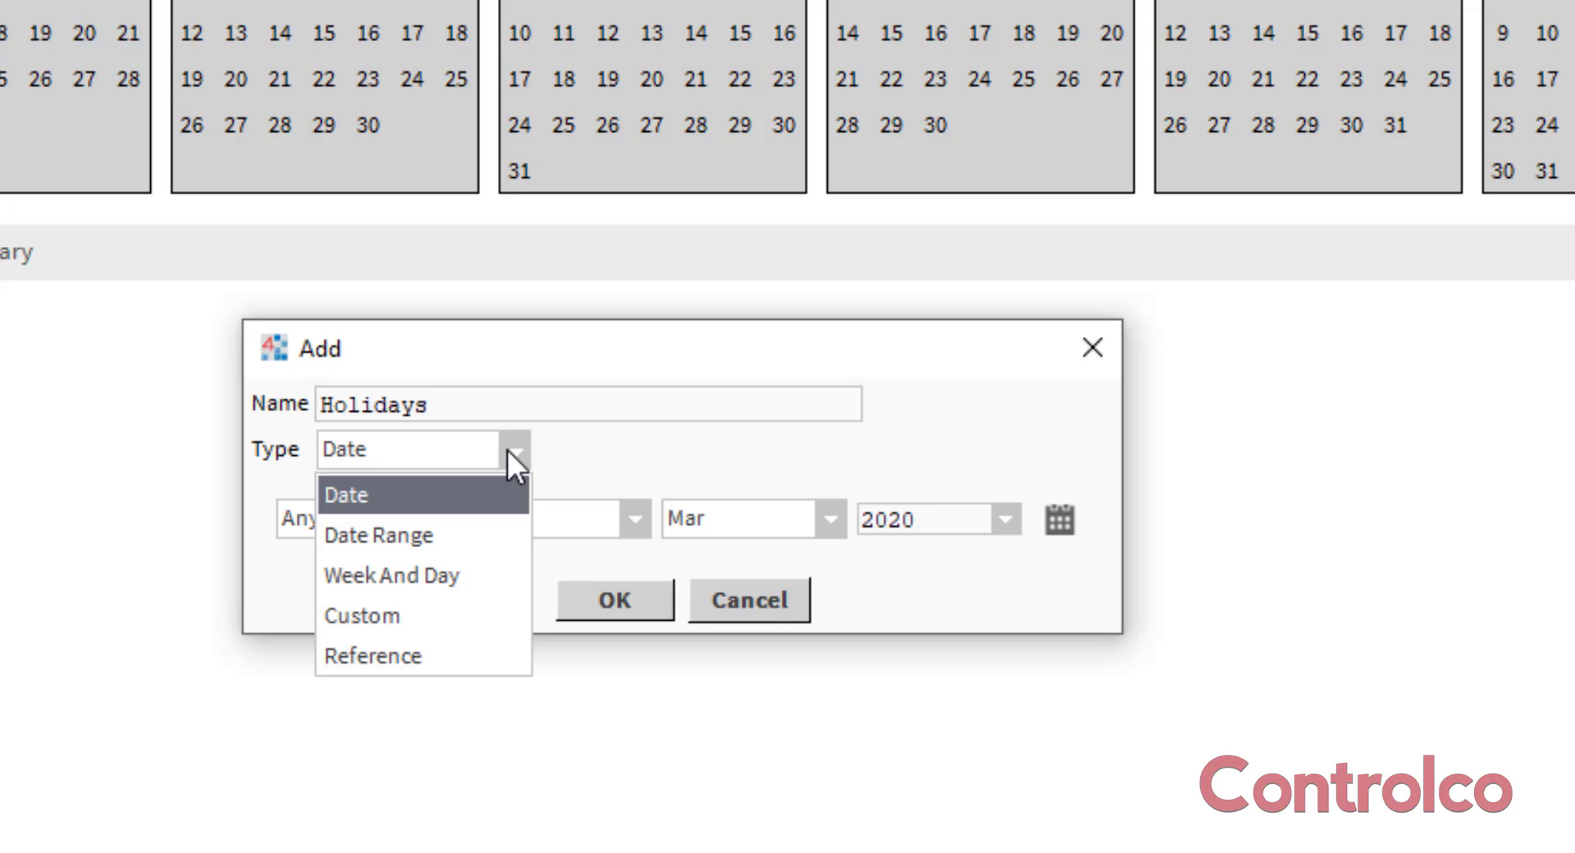
{"action": "left_click", "coordinate": [438, 652]}
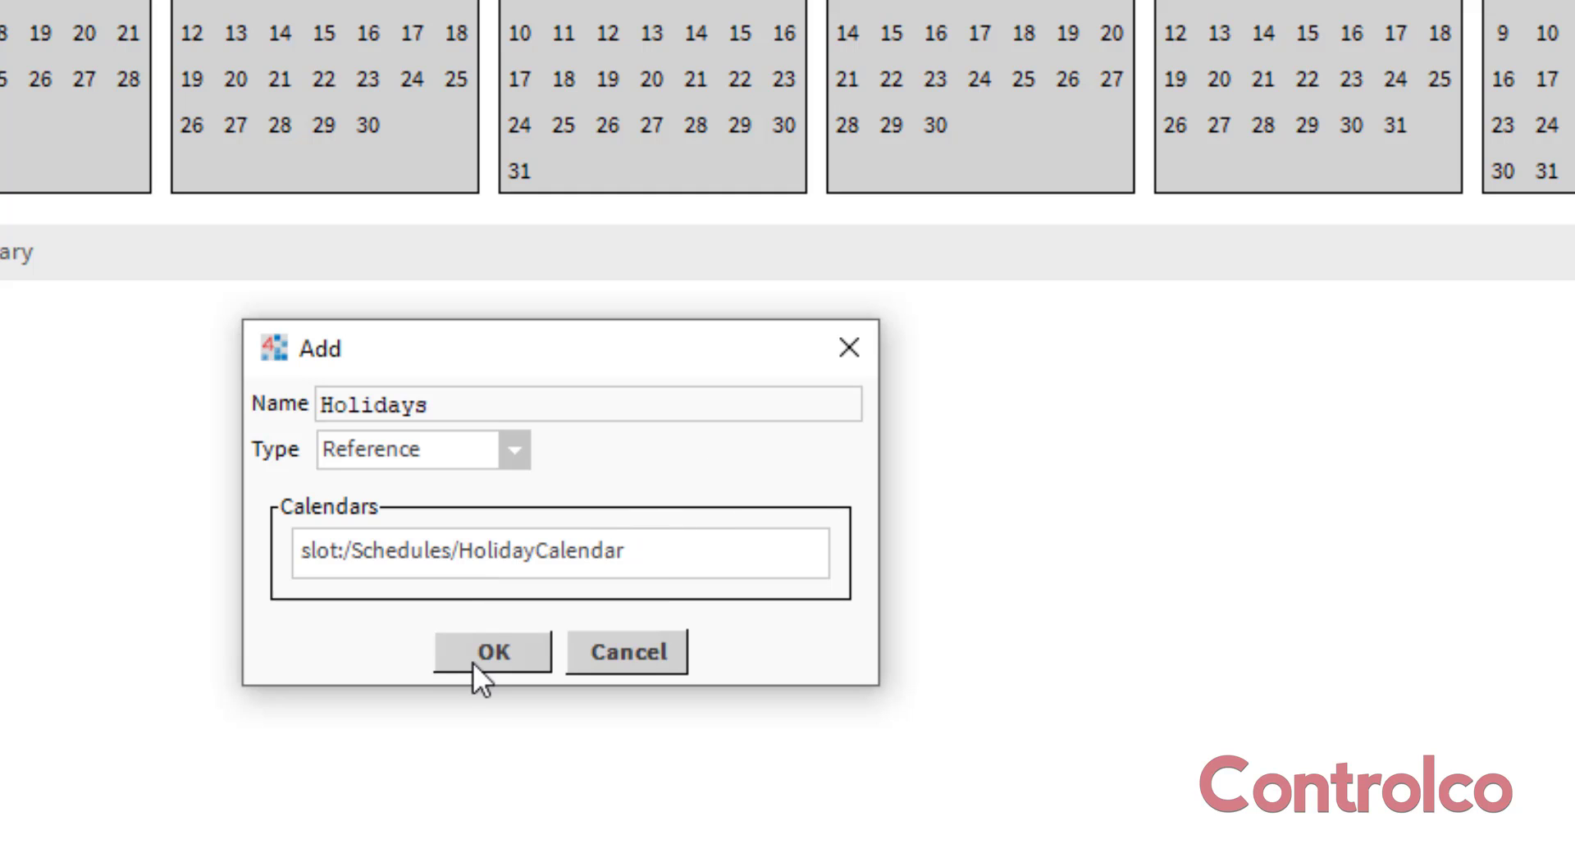
{"action": "left_click", "coordinate": [502, 654]}
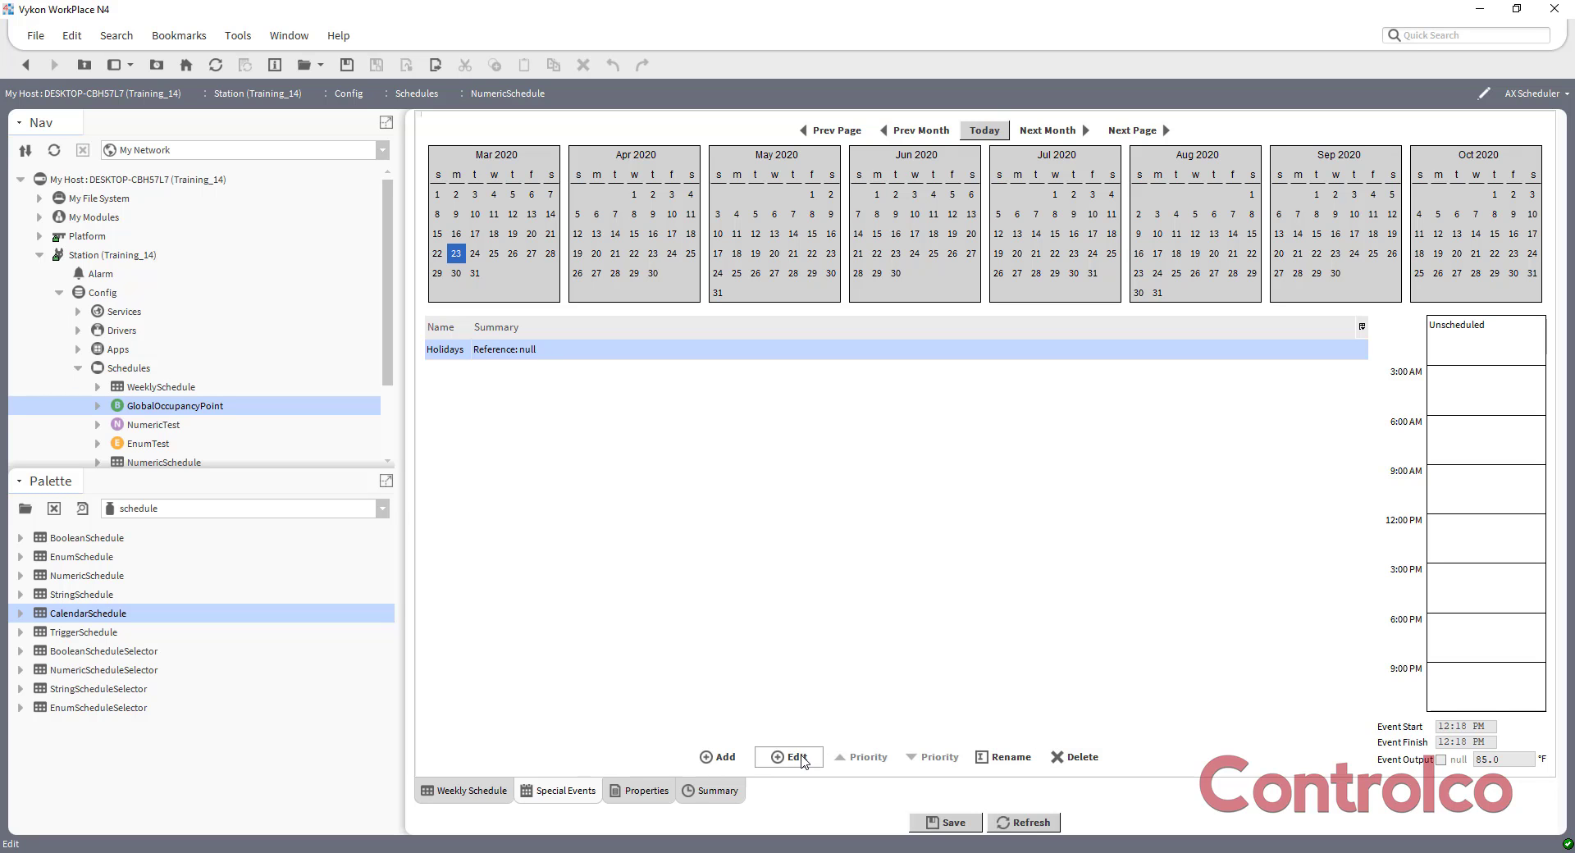
Edit NumericSchedule's Holidays event to reference slot:/Schedules/HolidayCalendar.
{"action": "left_click", "coordinate": [793, 756]}
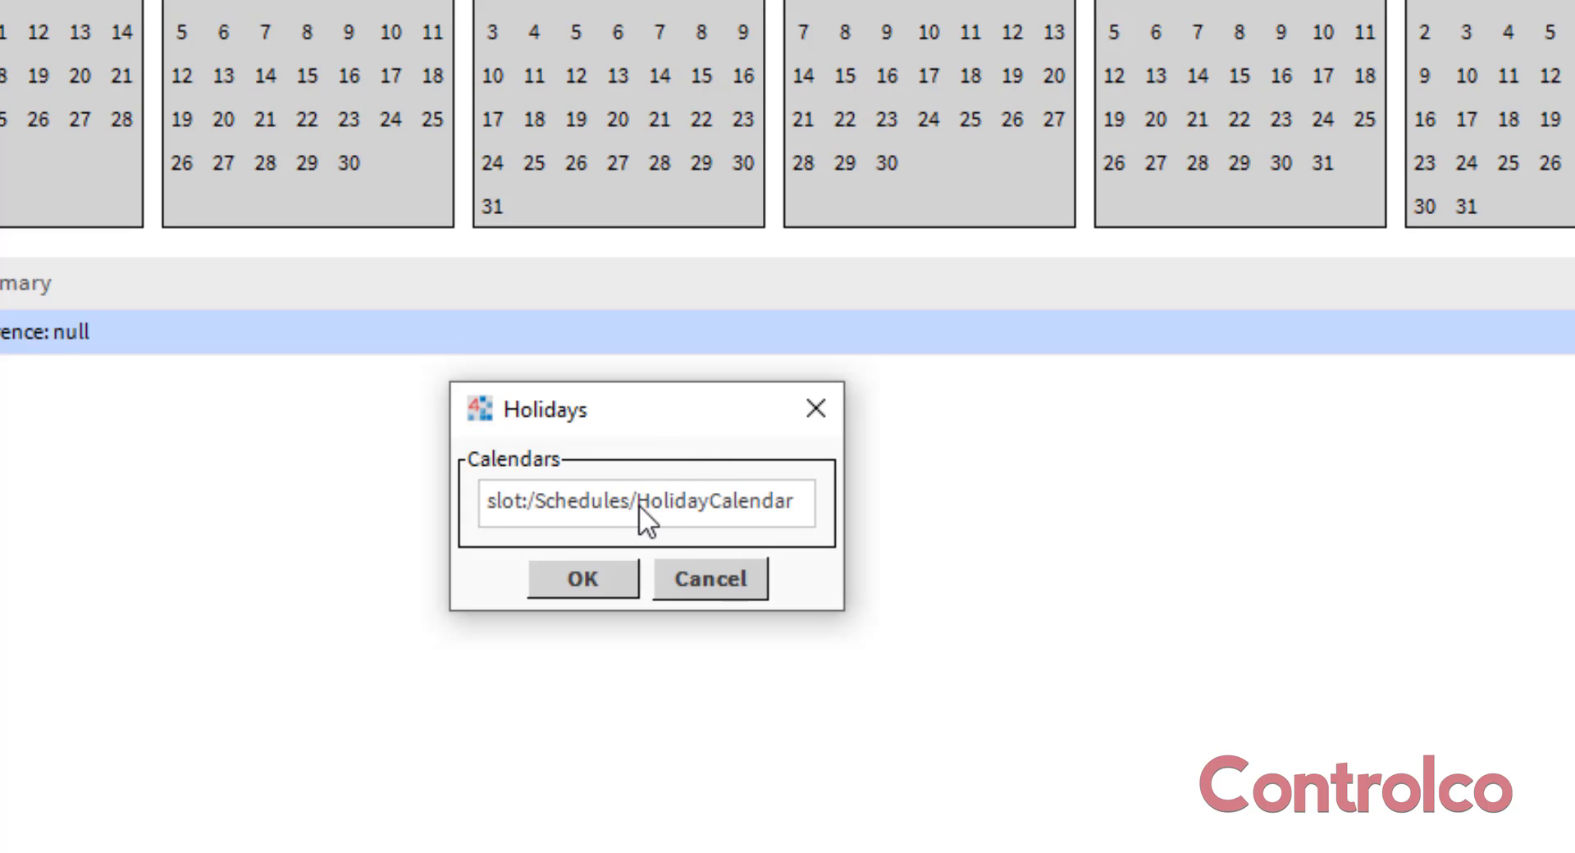
{"action": "left_click", "coordinate": [650, 490]}
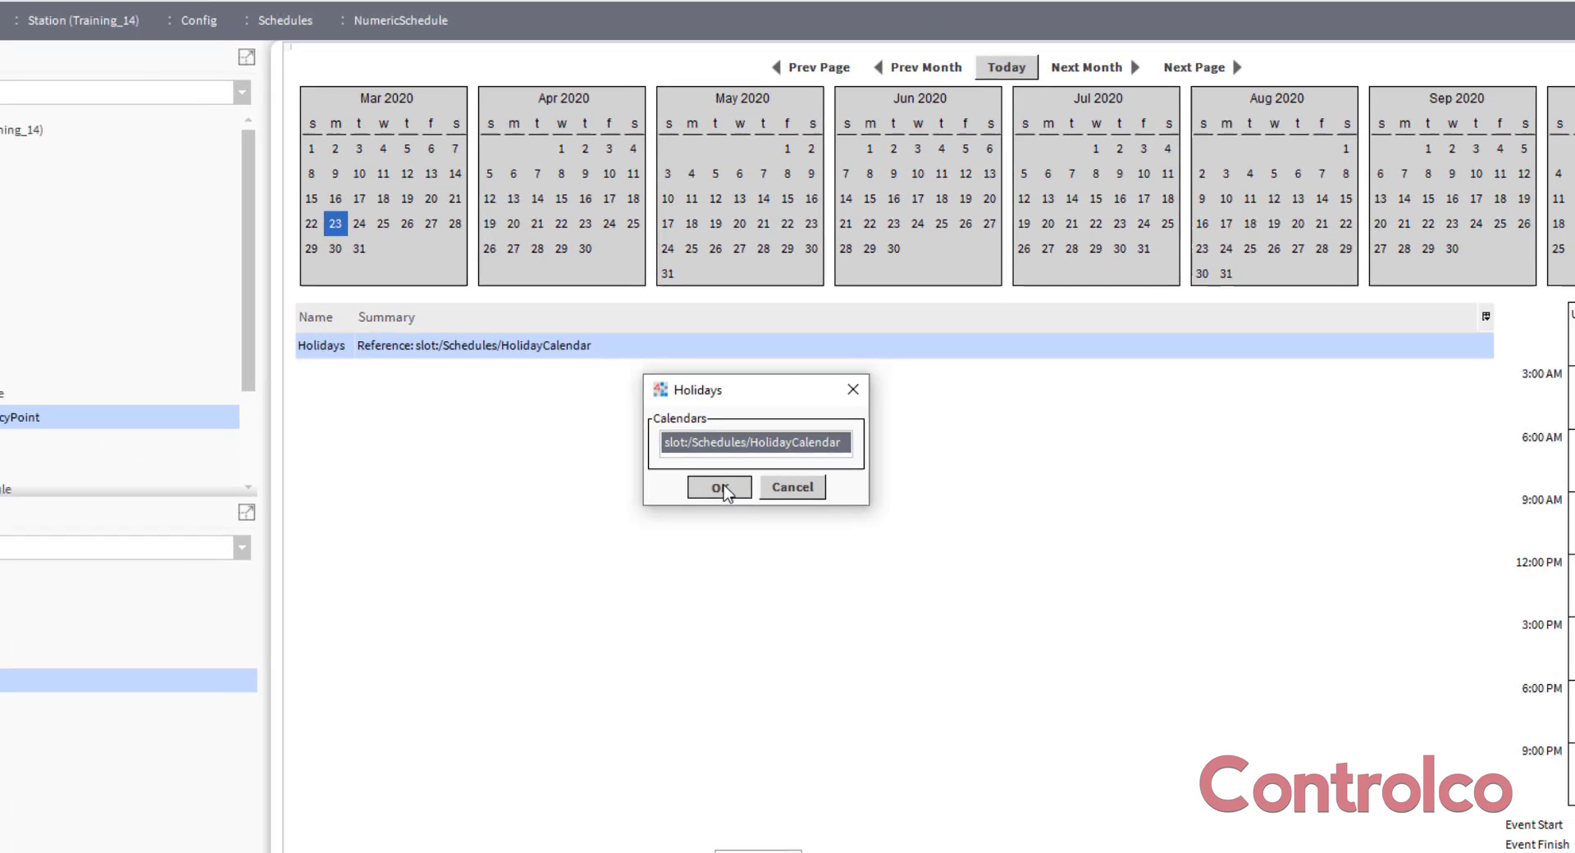
{"action": "left_click", "coordinate": [586, 579]}
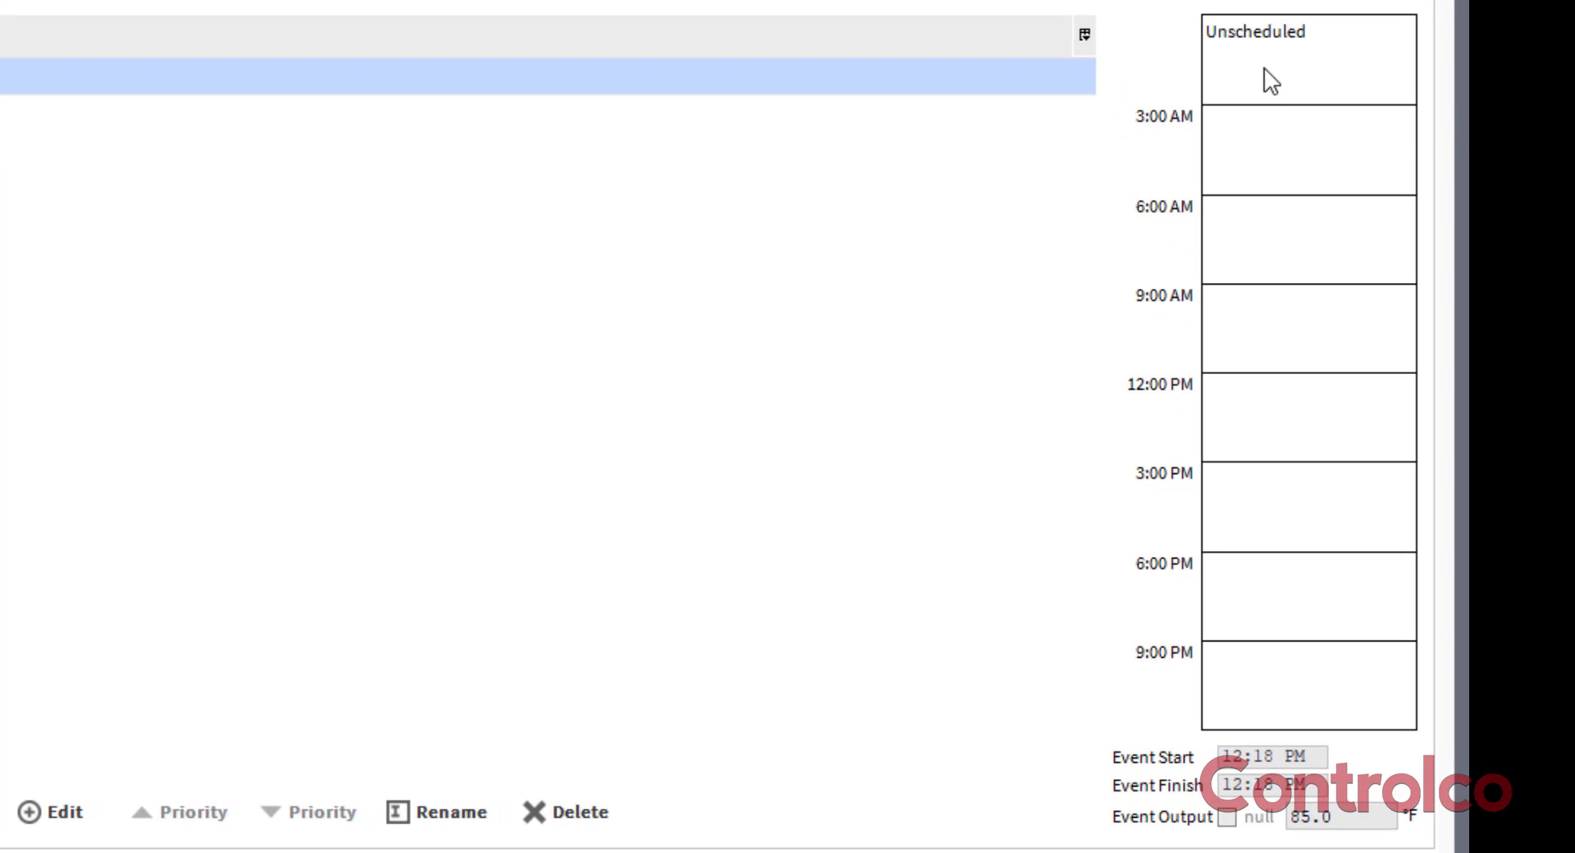
Apply the schedule defaults to the Holidays event's day in NumericSchedule and save the schedule.
{"action": "right_click", "coordinate": [1265, 72]}
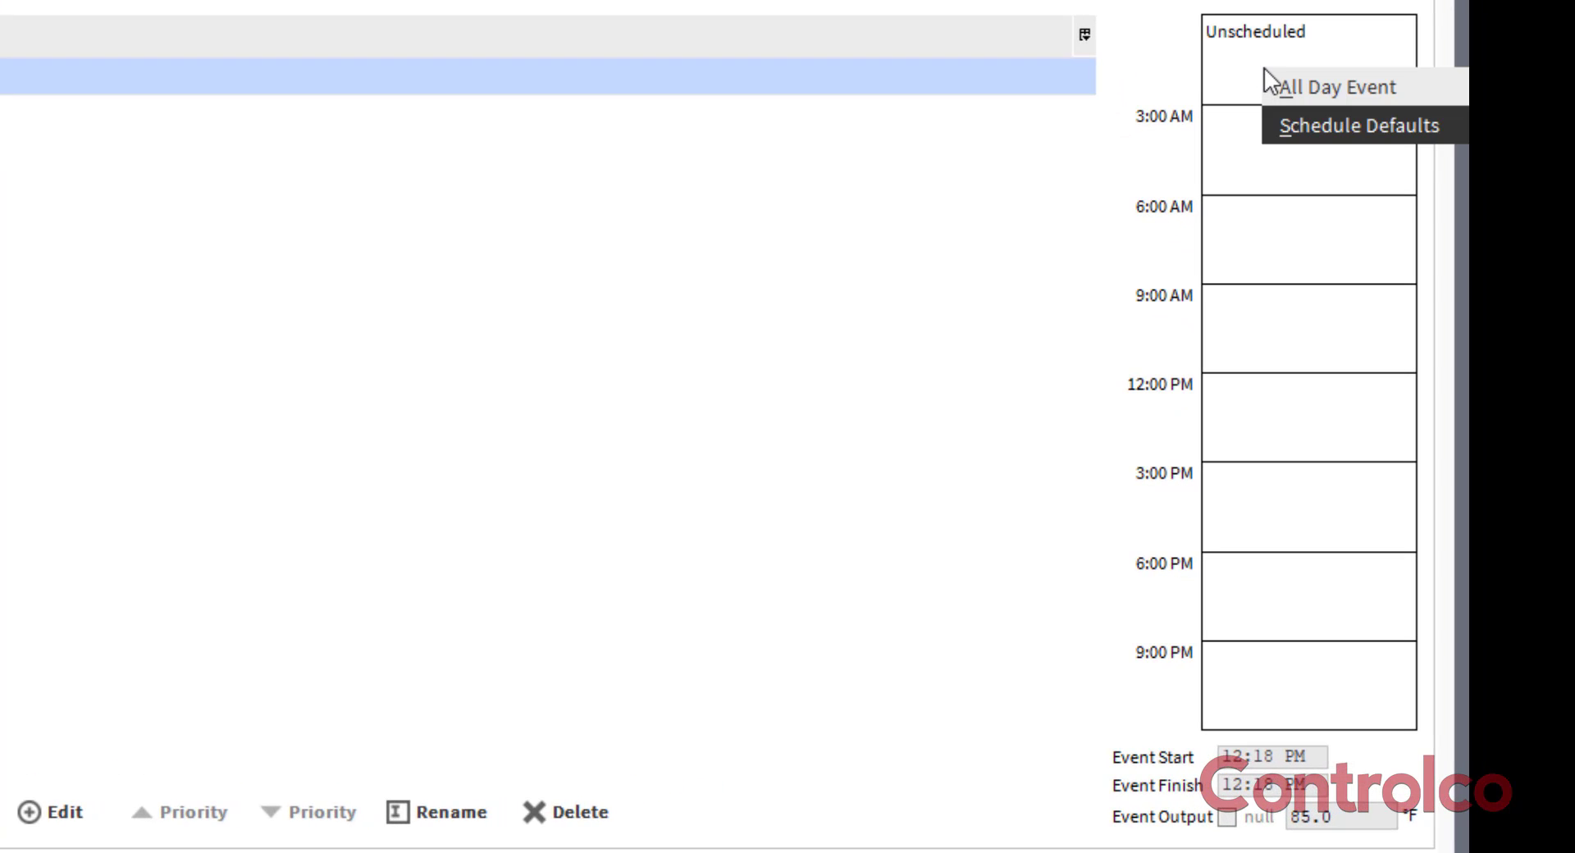
{"action": "left_click", "coordinate": [1329, 126]}
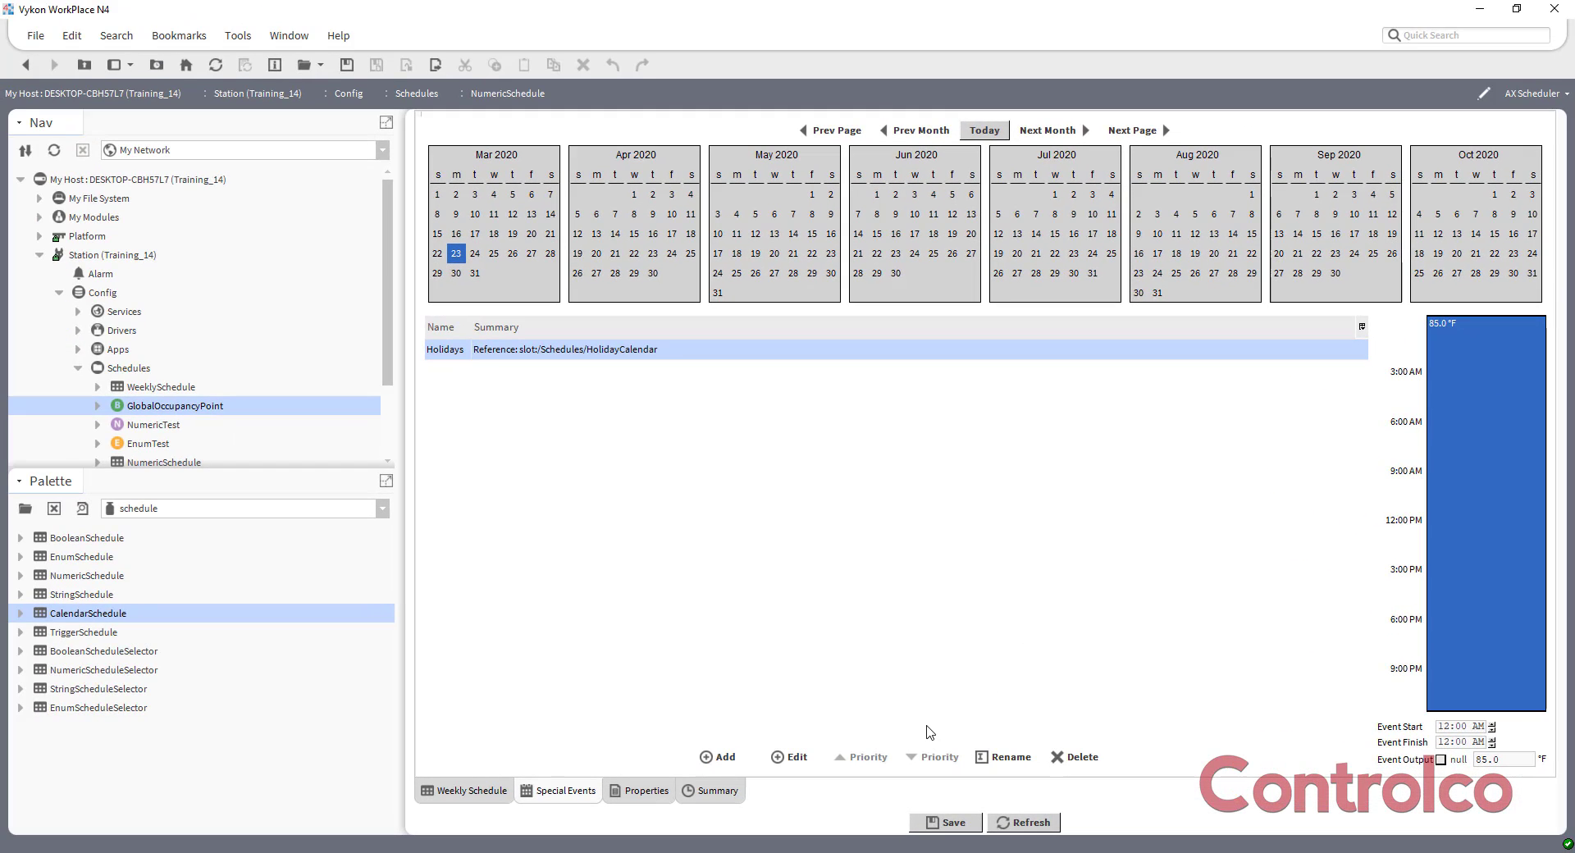
{"action": "left_click", "coordinate": [947, 821]}
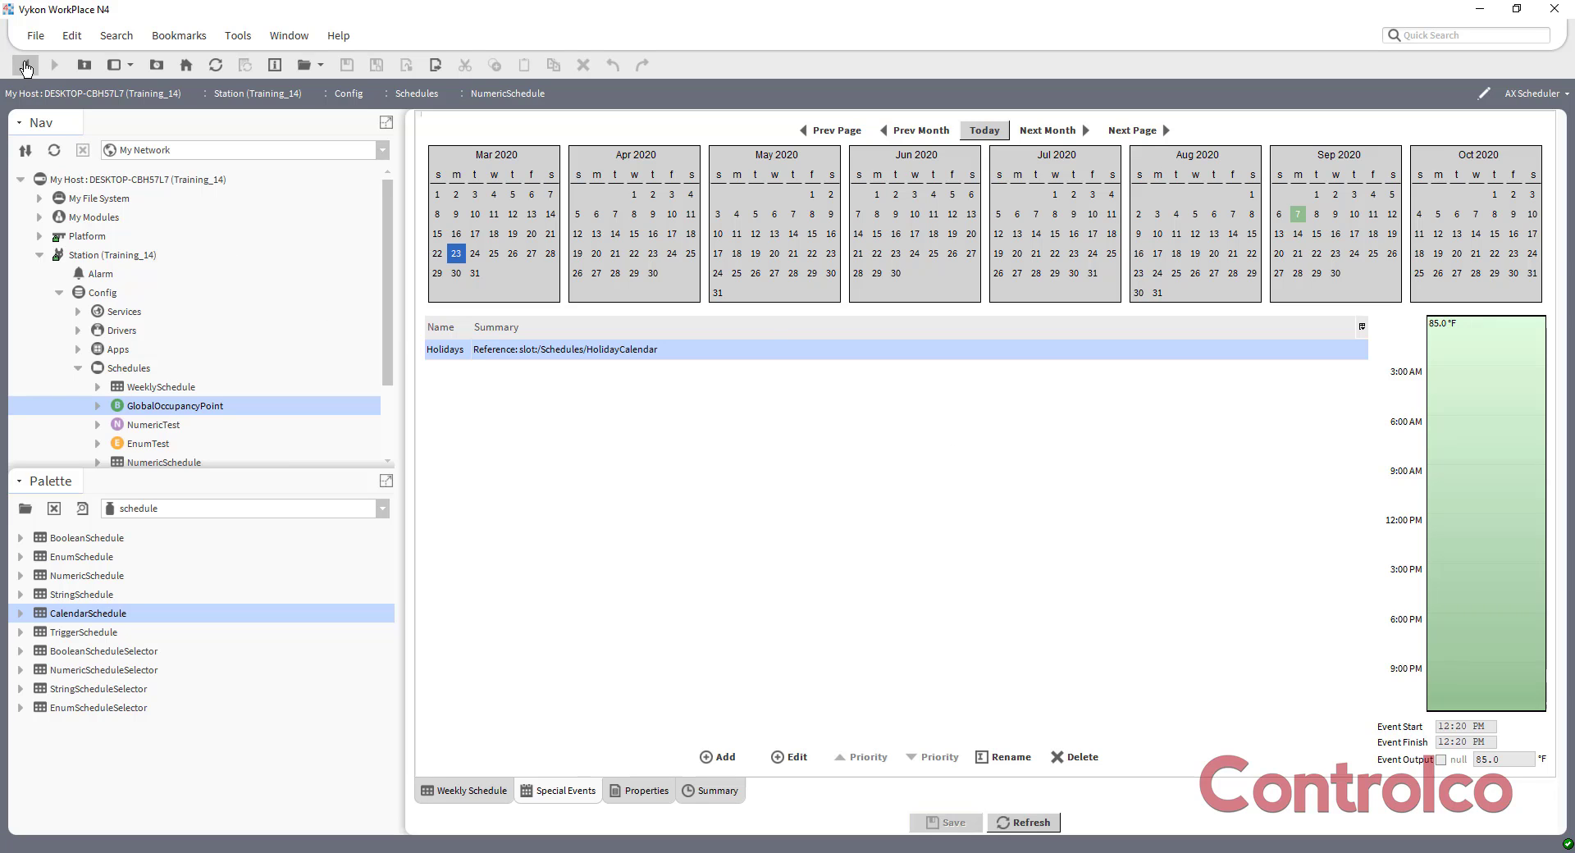
Open HolidayCalendar from the Schedules wire sheet and start a new Date event, entering the personal-day event name.
{"action": "left_click", "coordinate": [25, 68]}
{"action": "double_click", "coordinate": [587, 437]}
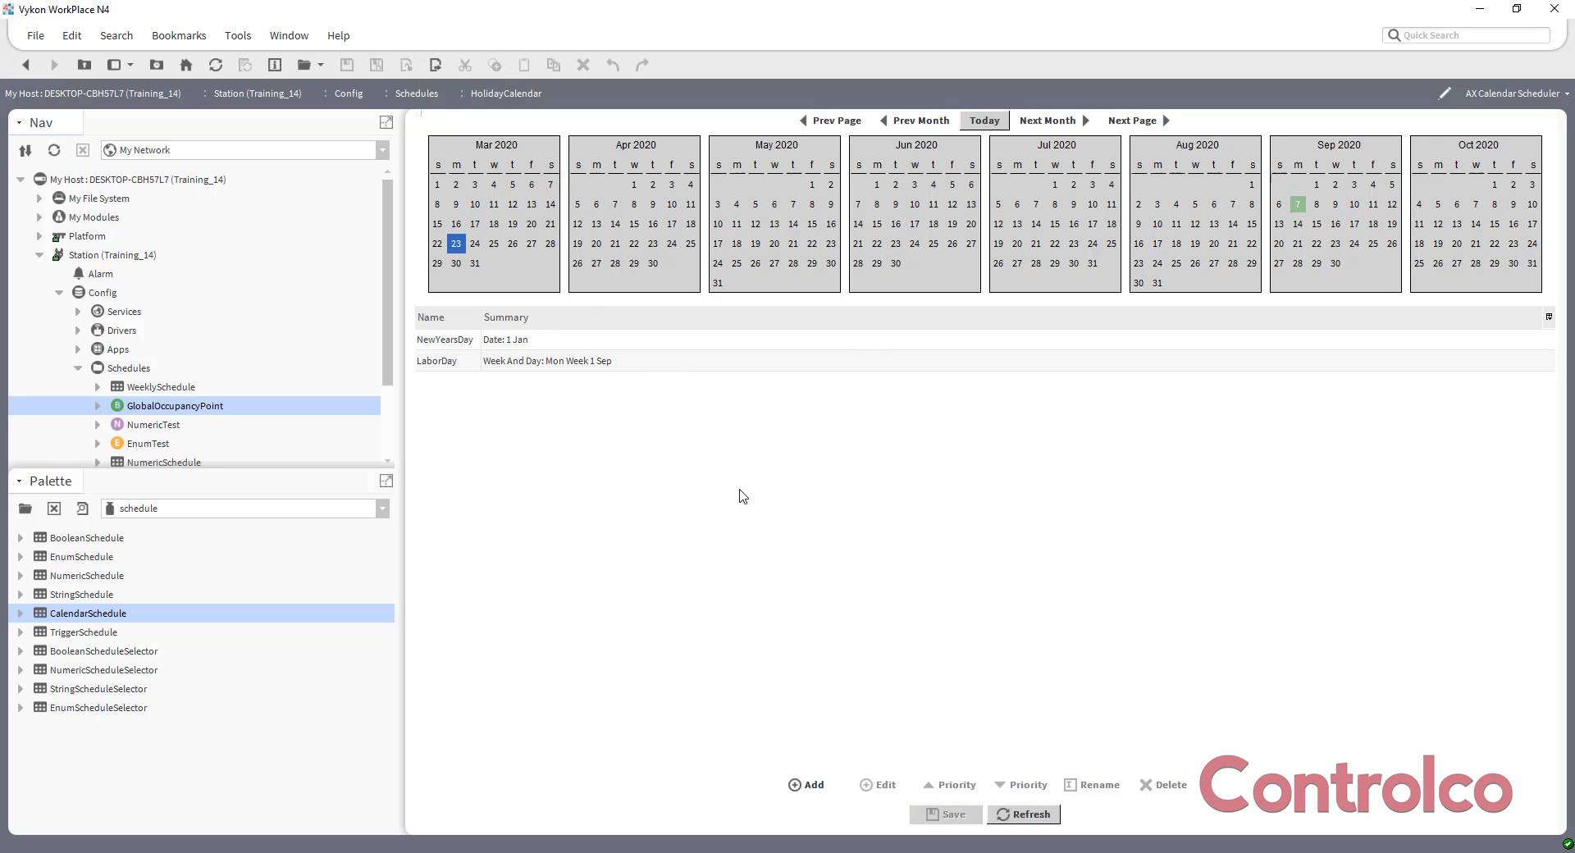
{"action": "left_click", "coordinate": [809, 786]}
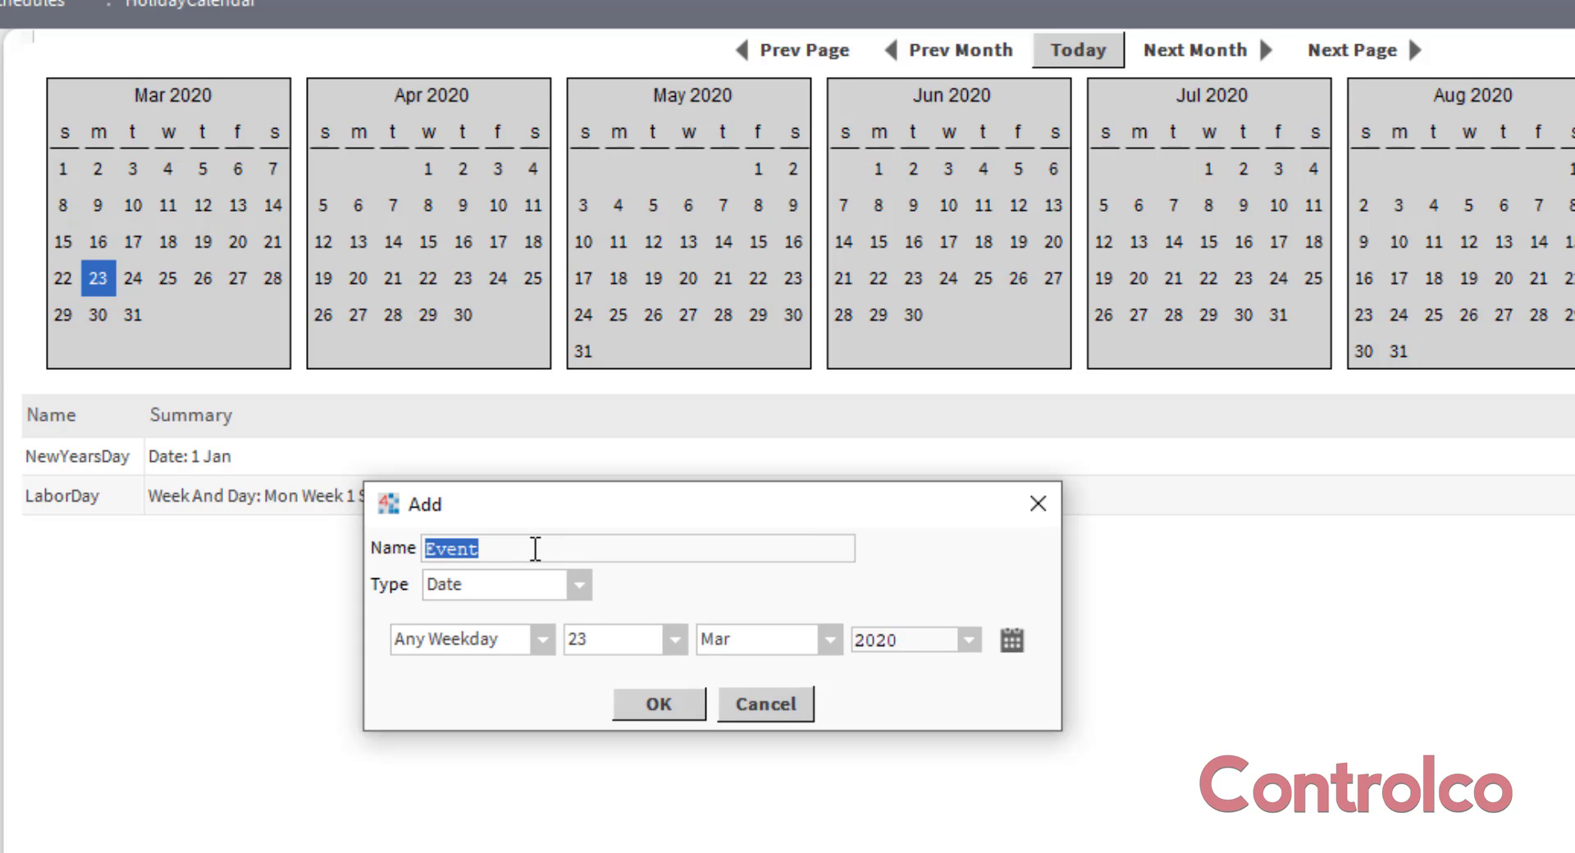
{"action": "type", "text": "Jeffs"}
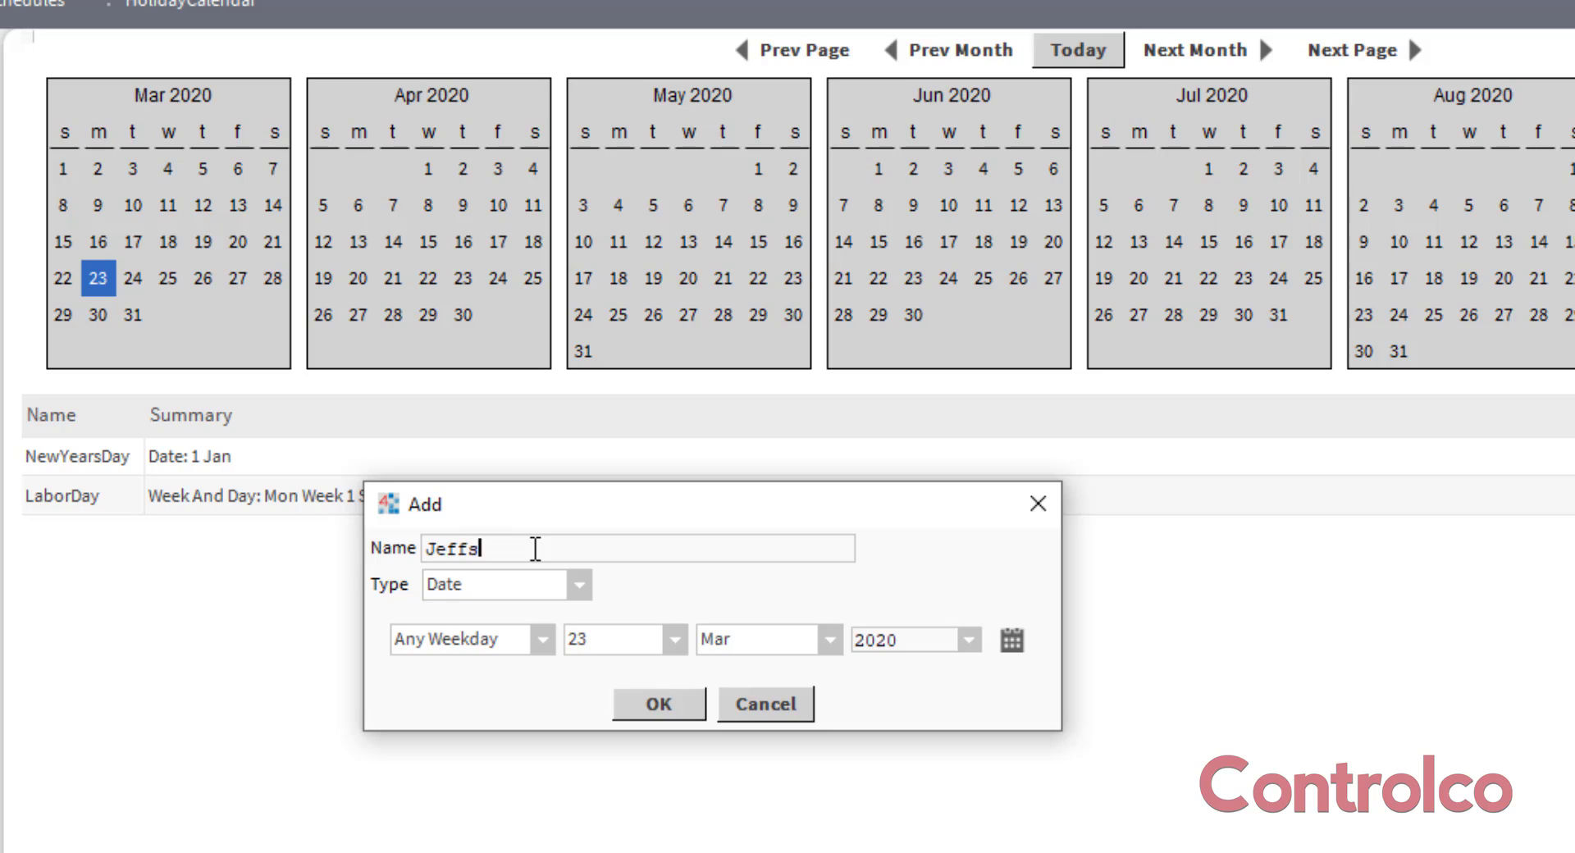
{"action": "type", "text": "Day"}
Set the new event's date to 12 Jul with Any Year and add it to HolidayCalendar.
{"action": "left_click", "coordinate": [674, 641]}
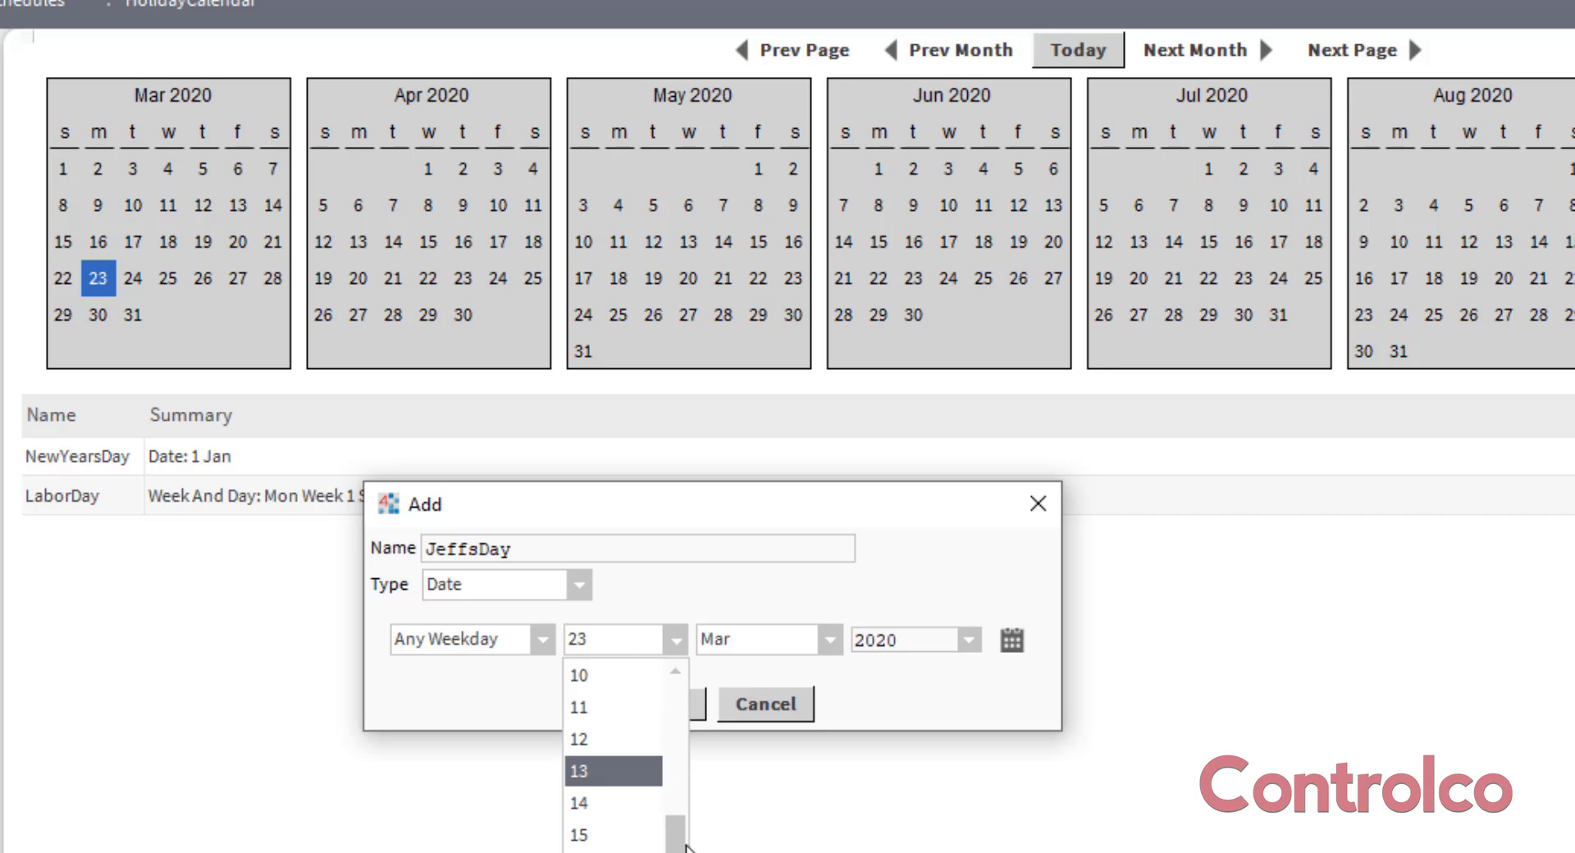
{"action": "scroll", "coordinate": [656, 843], "scroll_direction": "up", "scroll_amount": 1}
{"action": "left_click", "coordinate": [648, 840]}
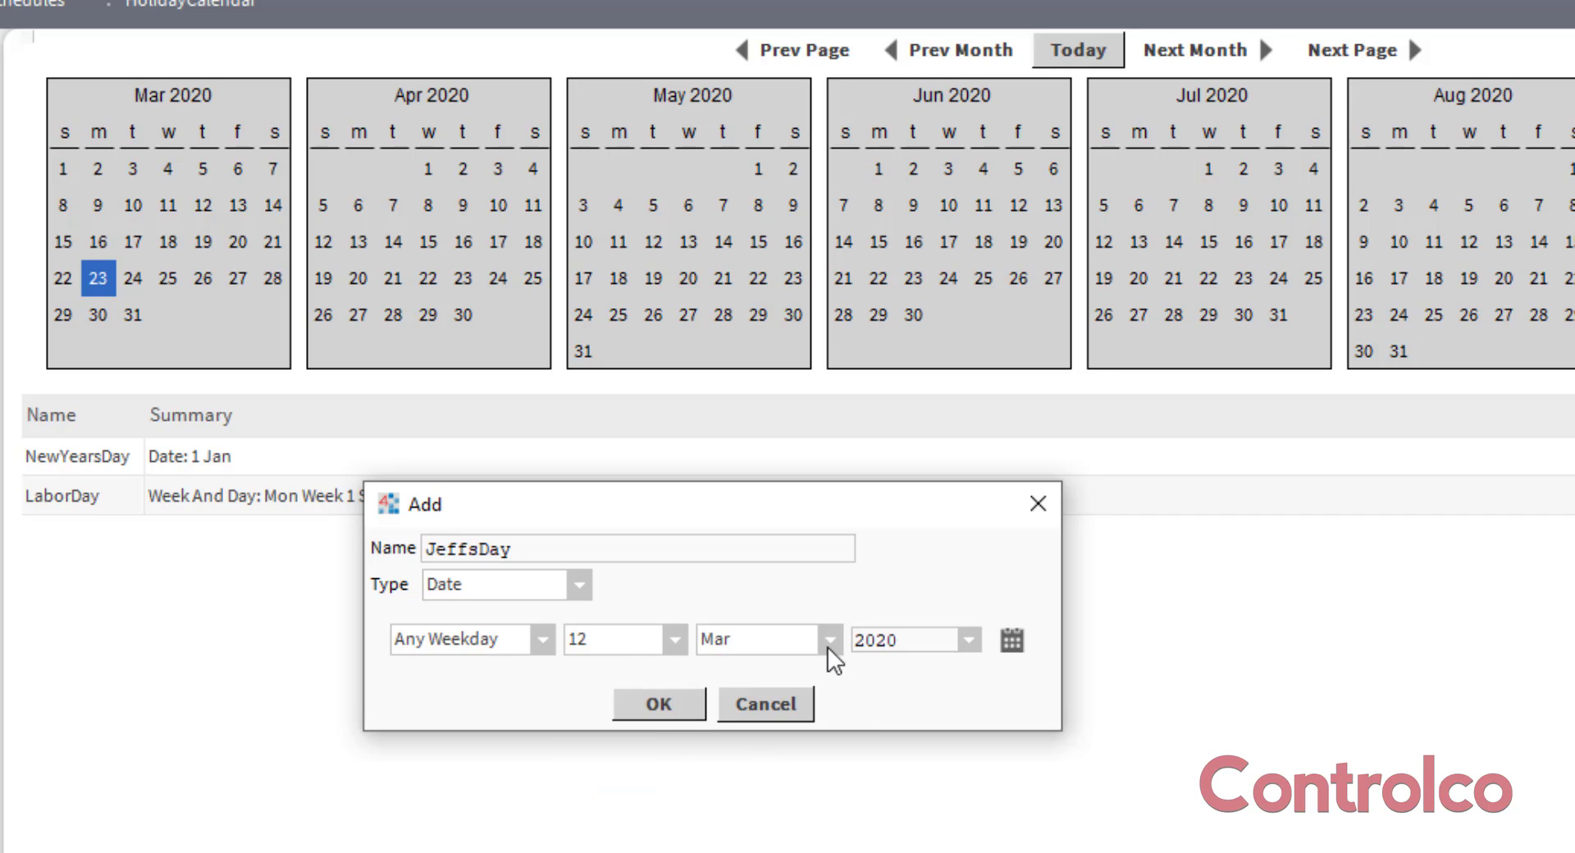
{"action": "left_click", "coordinate": [831, 648]}
{"action": "left_click", "coordinate": [767, 852]}
{"action": "left_click", "coordinate": [969, 641]}
{"action": "left_click", "coordinate": [910, 676]}
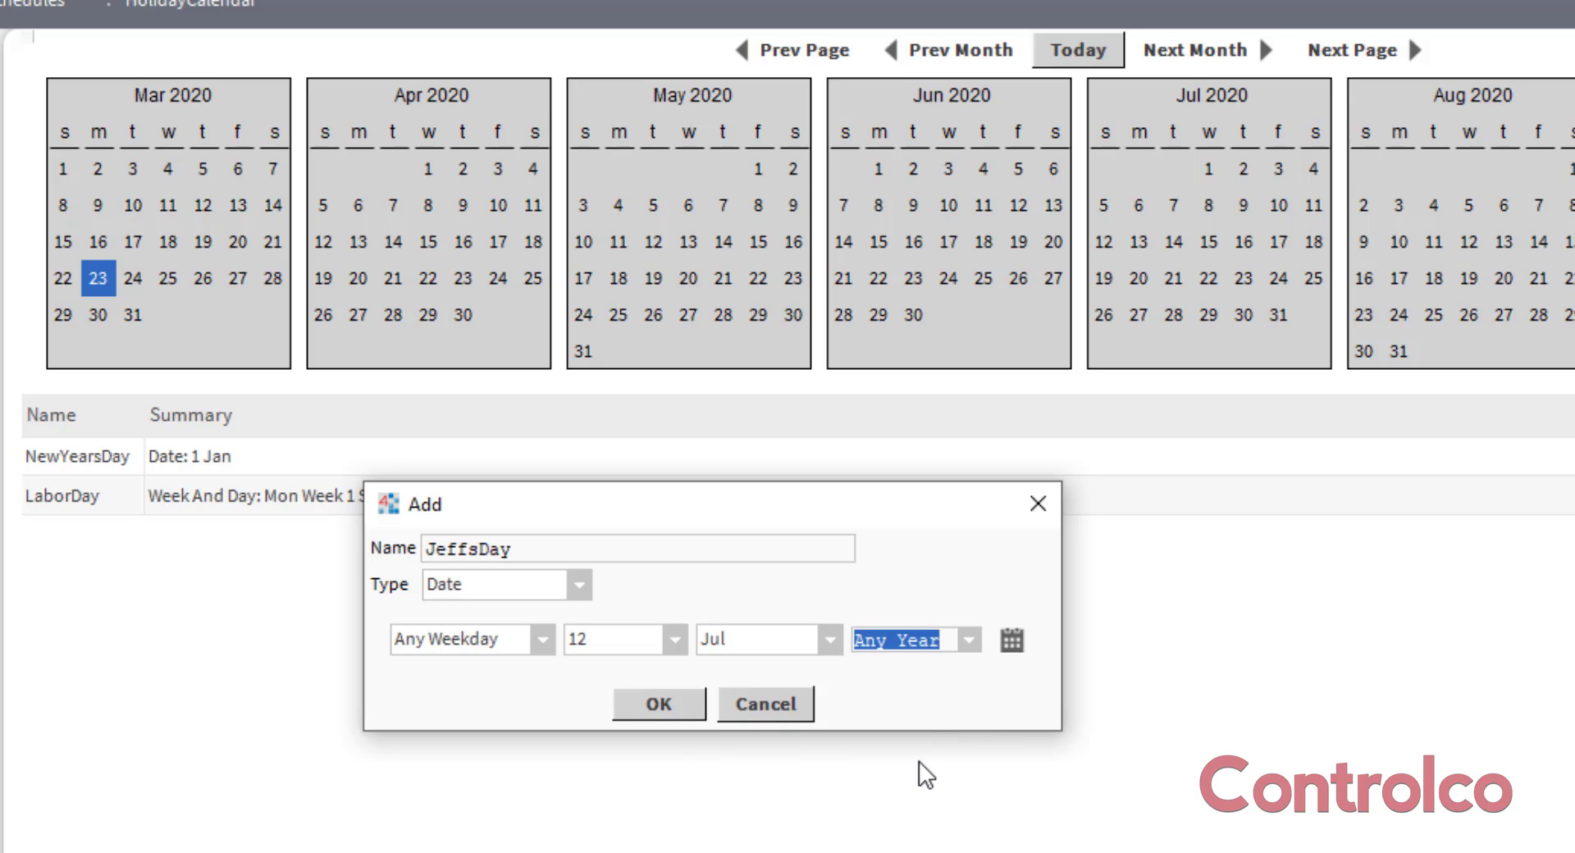
{"action": "left_click", "coordinate": [656, 705]}
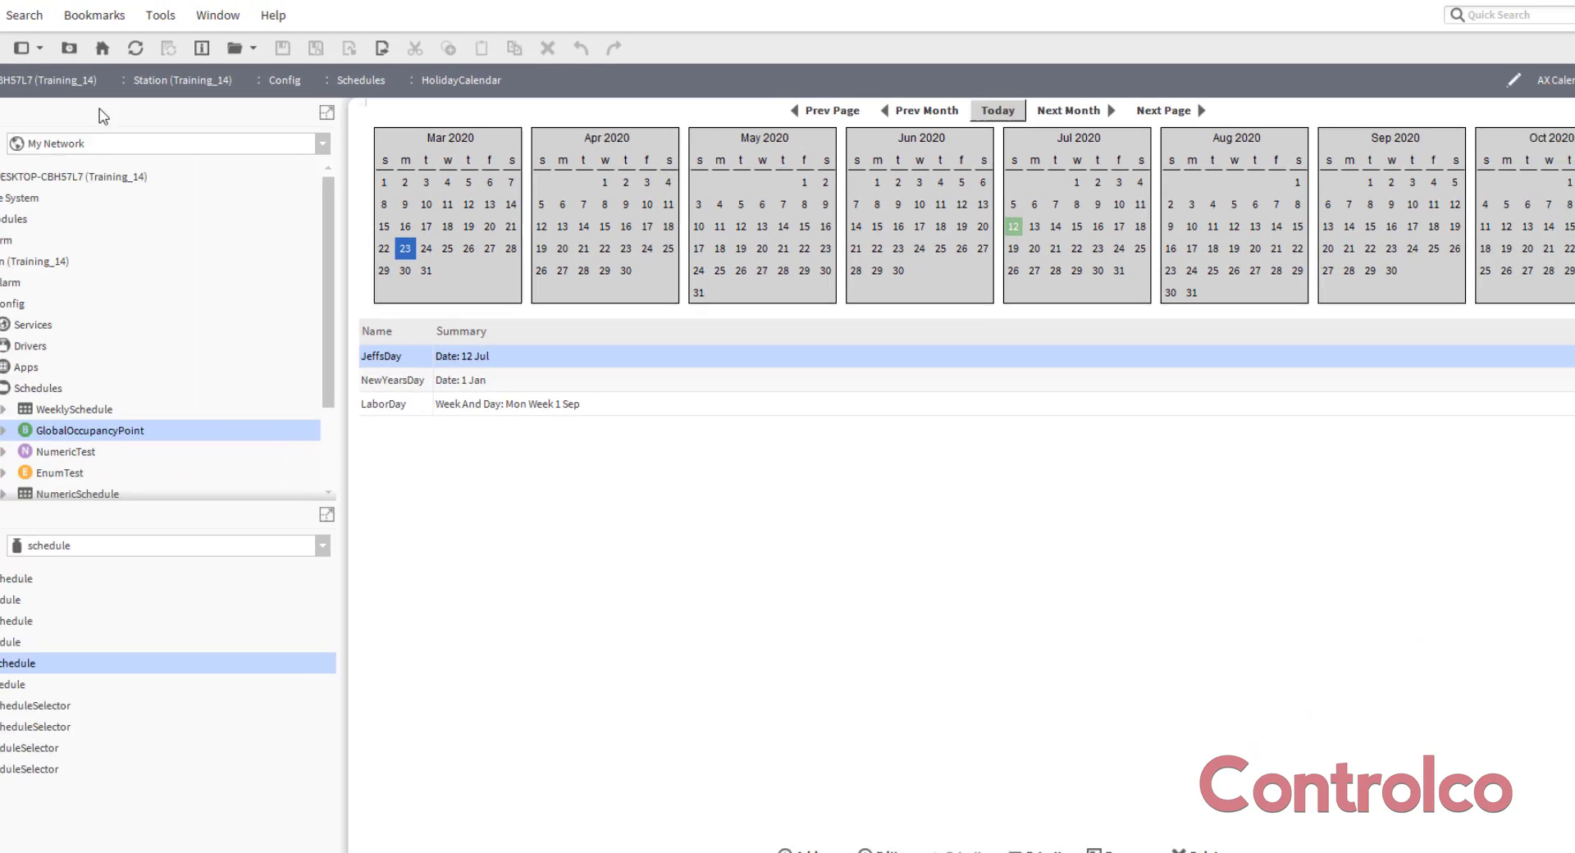
Open NumericSchedule and WeeklySchedule from the wire sheet to check that the new holiday date appears in their special events.
{"action": "left_click", "coordinate": [23, 72]}
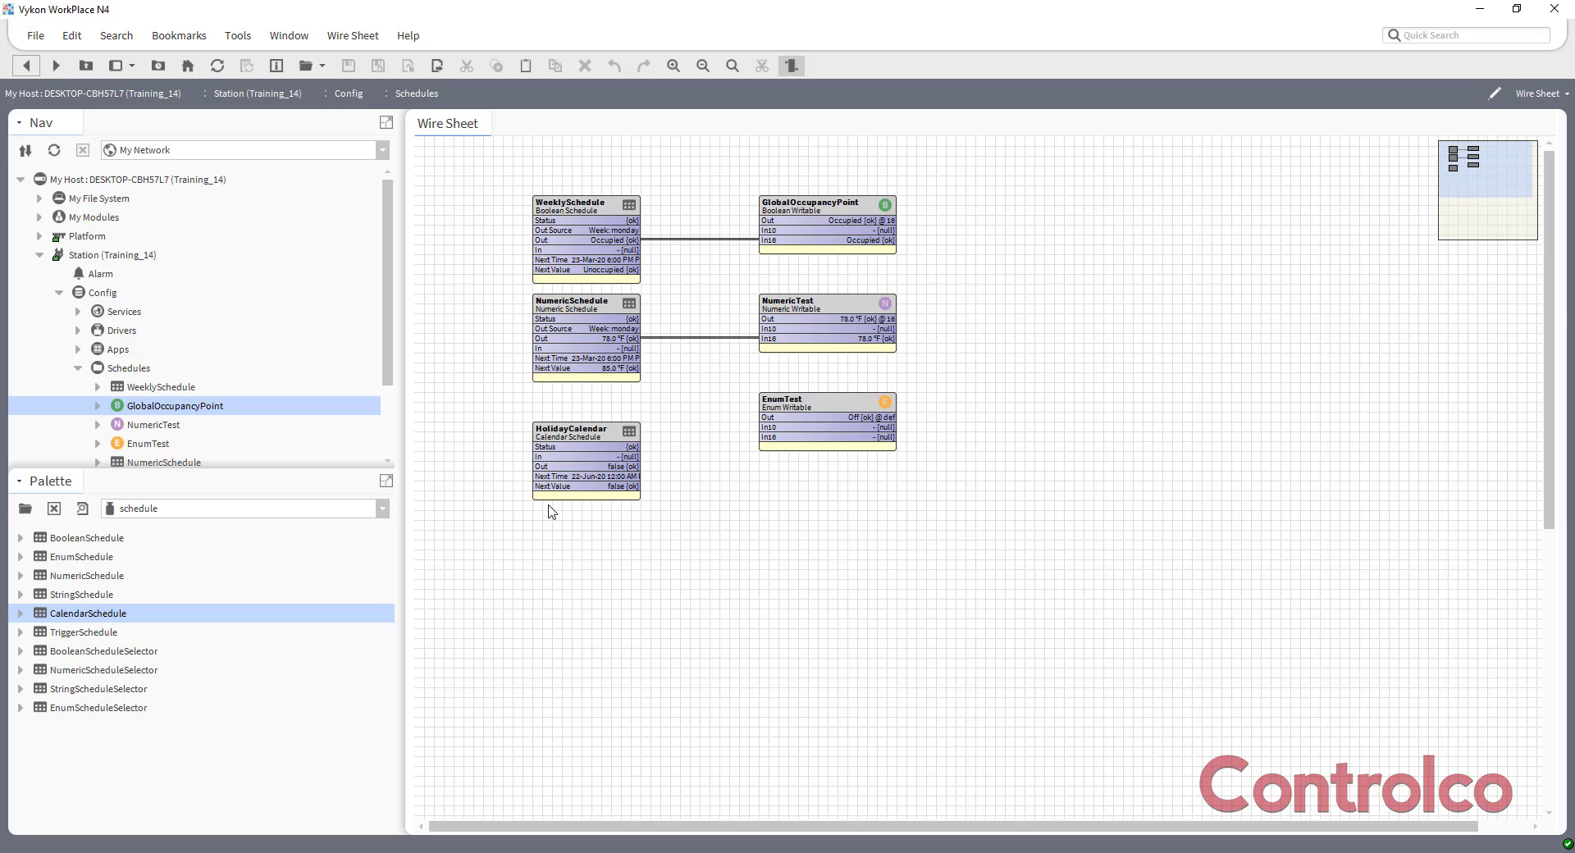
{"action": "double_click", "coordinate": [589, 314]}
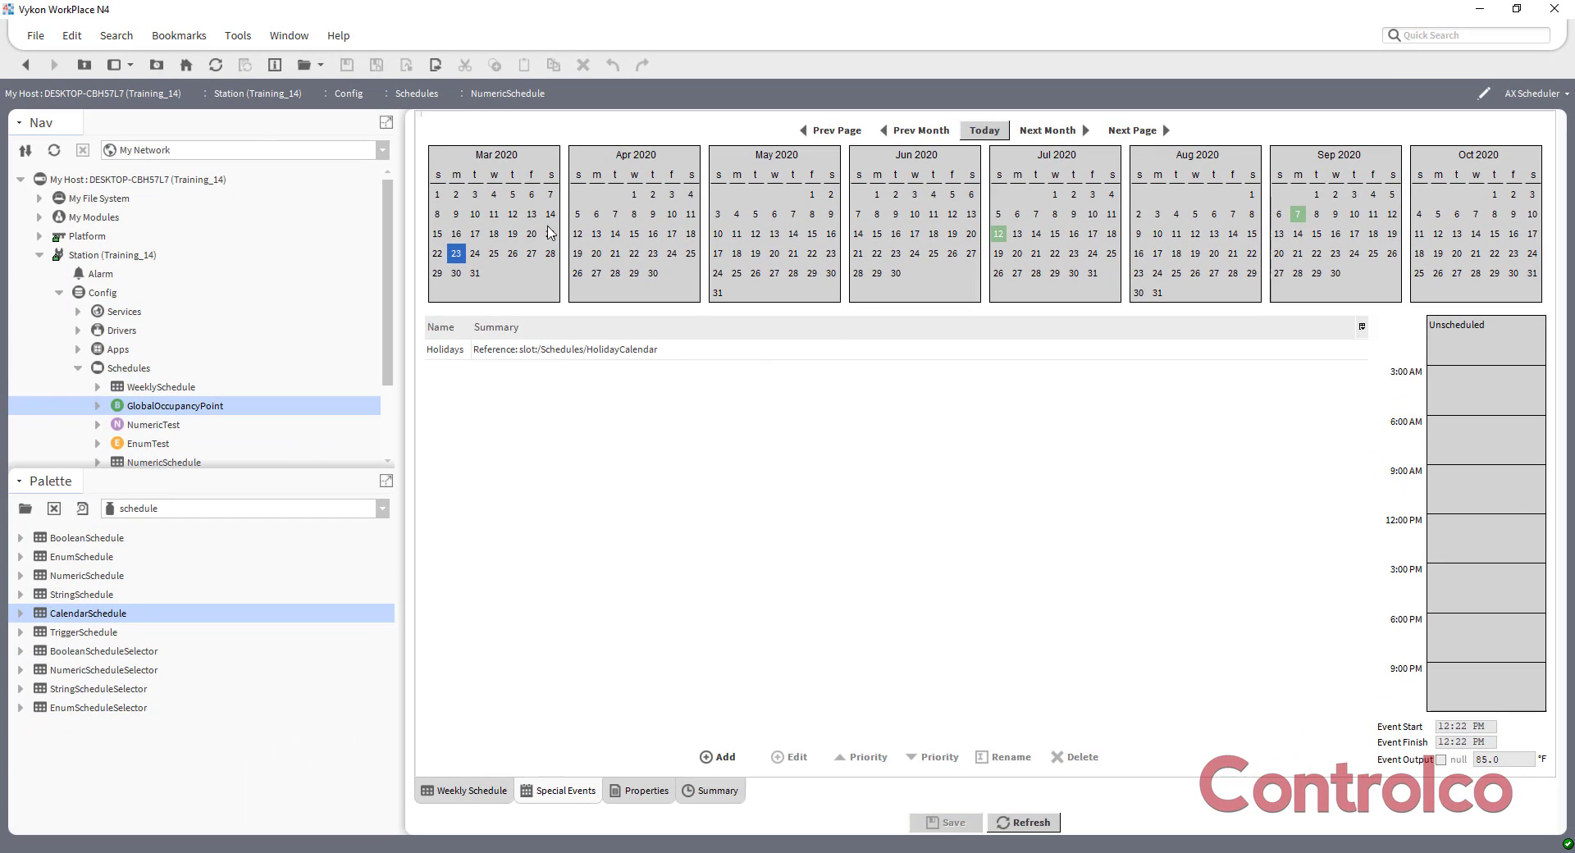
{"action": "left_click", "coordinate": [26, 65]}
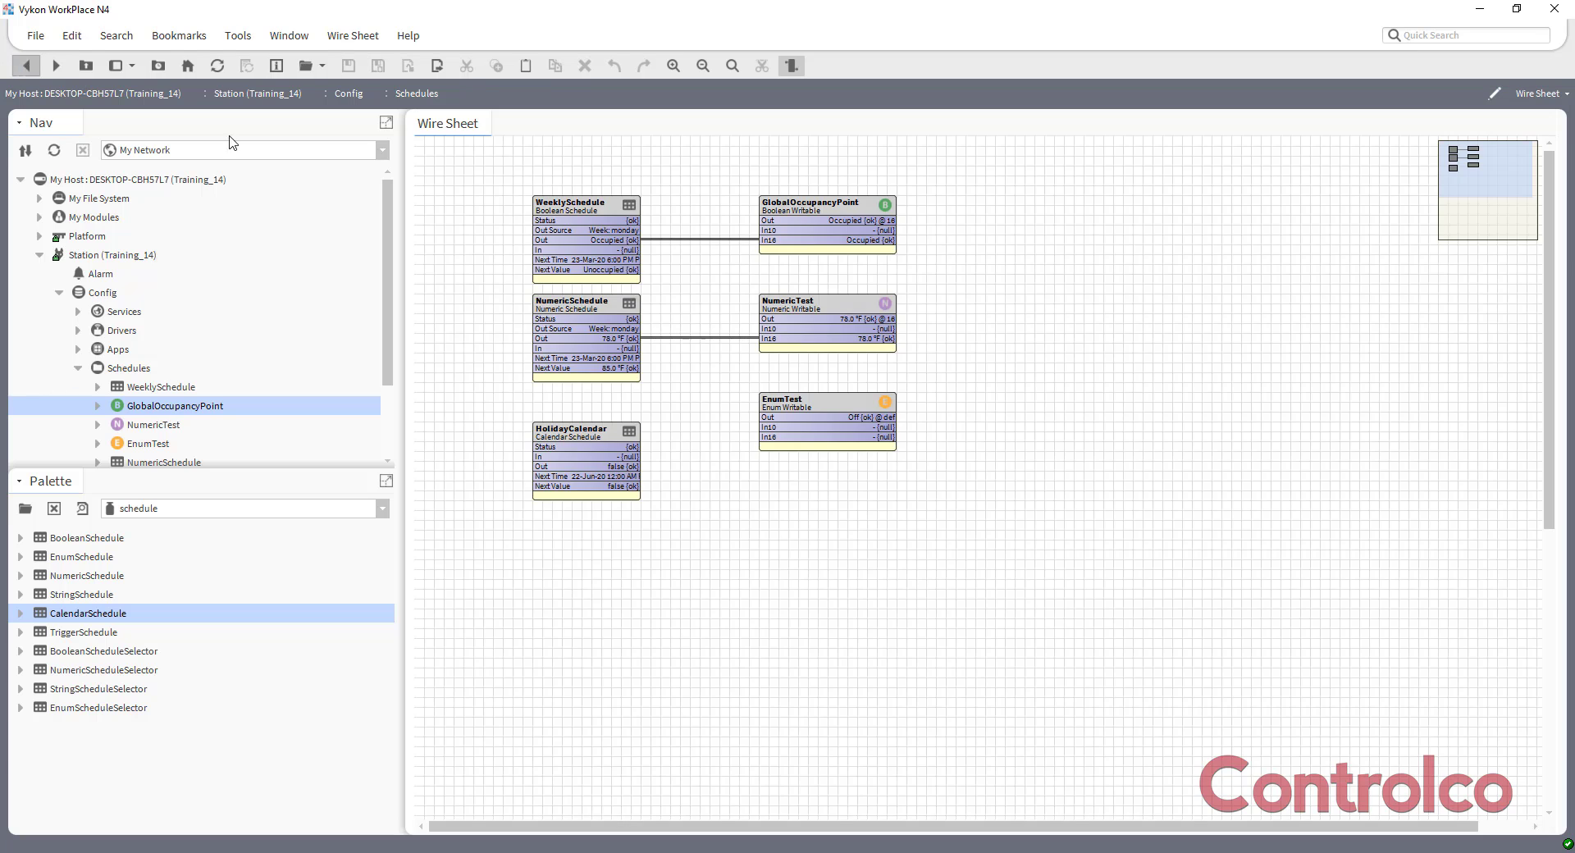
{"action": "double_click", "coordinate": [578, 209]}
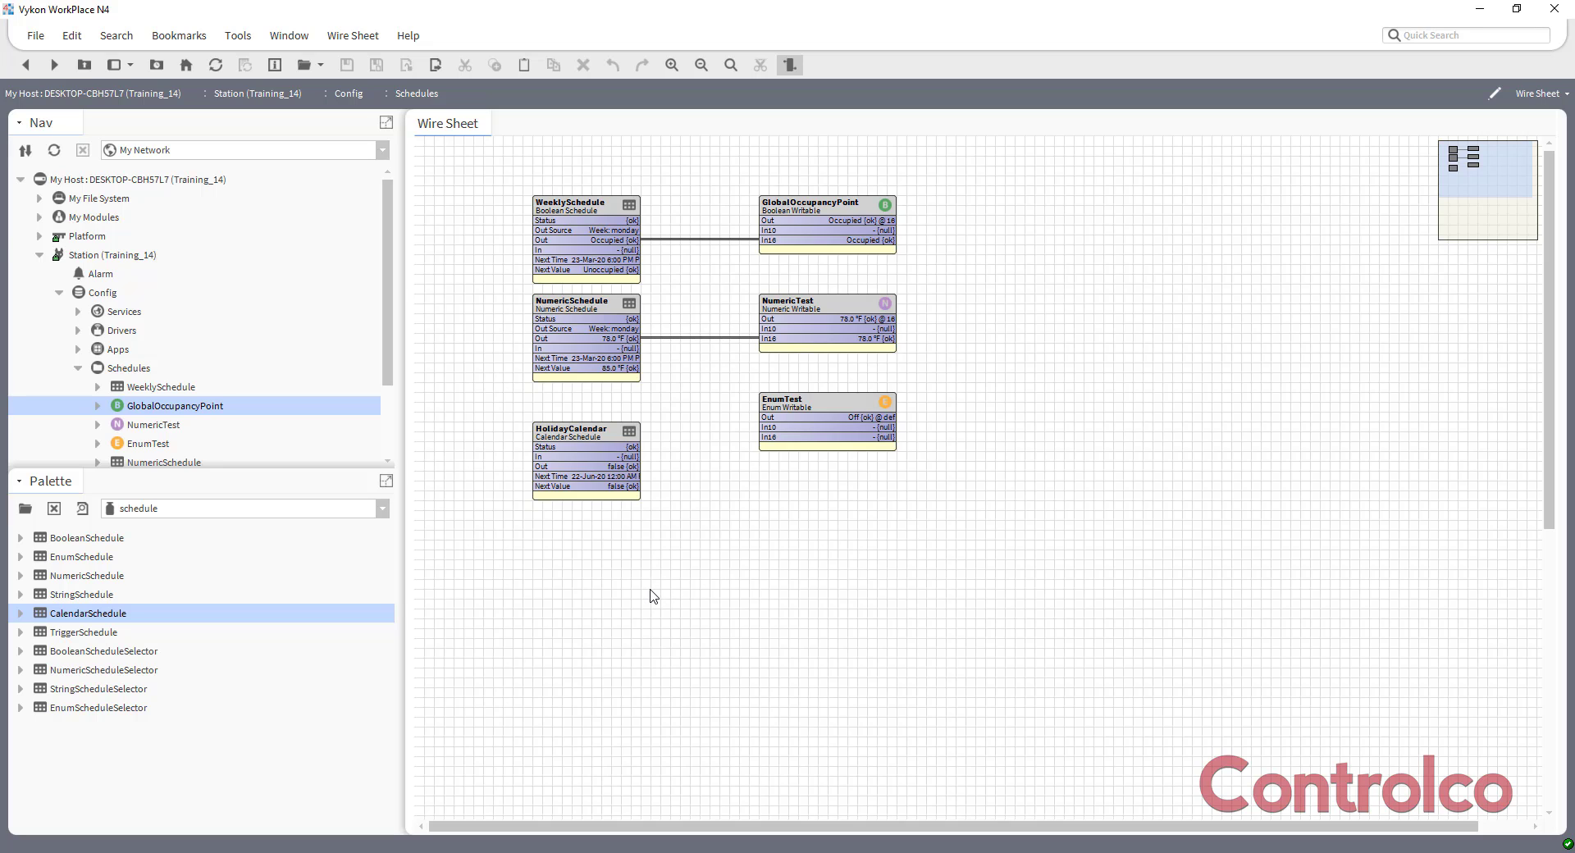
Save the Training_14 station.
{"action": "left_click", "coordinate": [50, 254]}
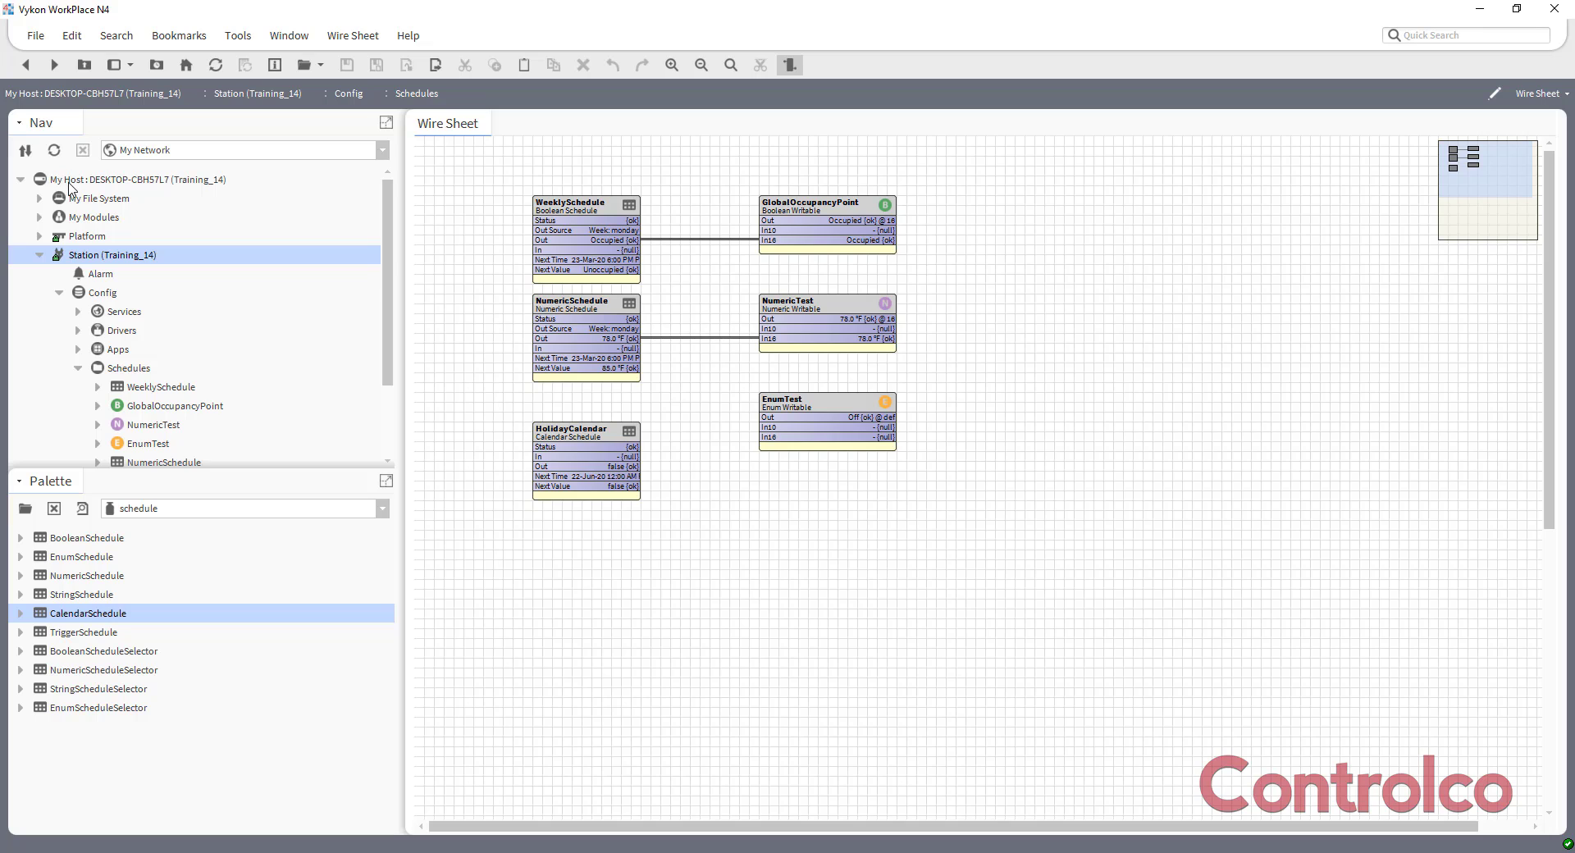
{"action": "right_click", "coordinate": [79, 260]}
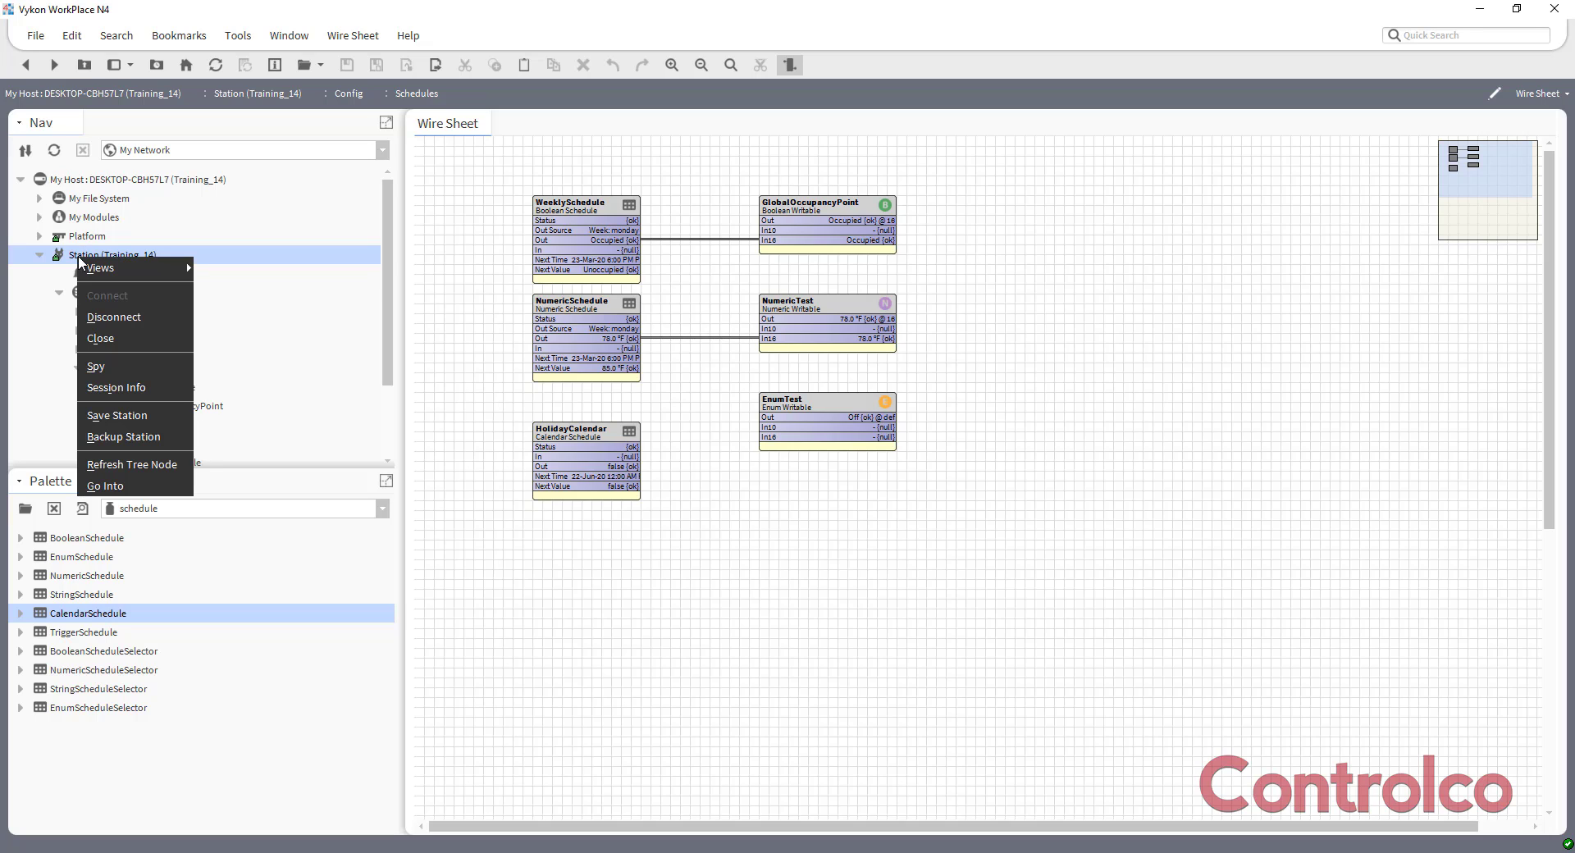
{"action": "left_click", "coordinate": [142, 417]}
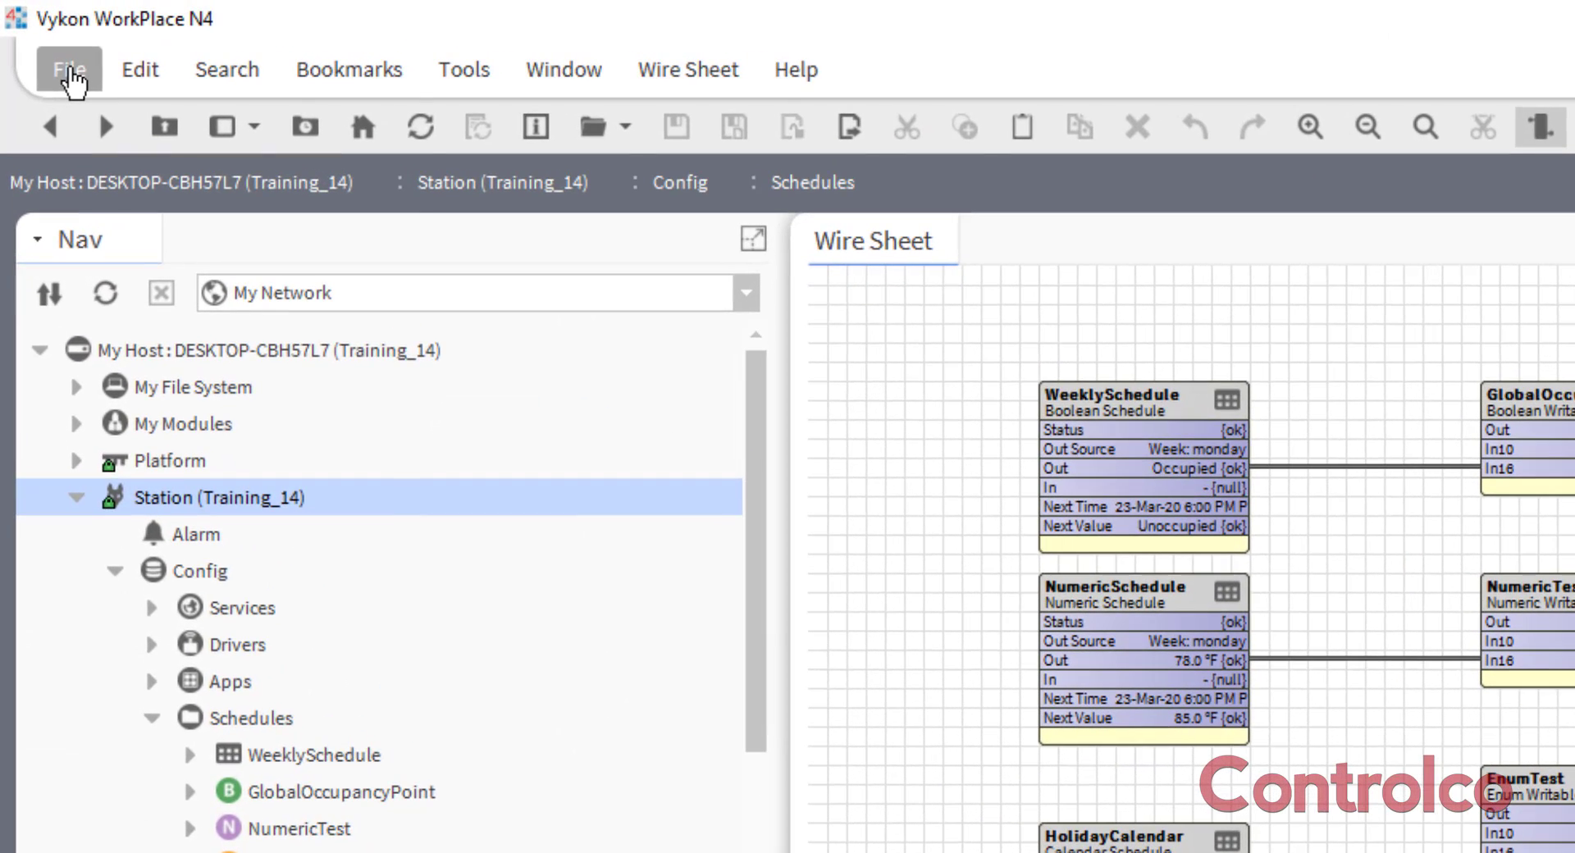
{"action": "left_click", "coordinate": [73, 74]}
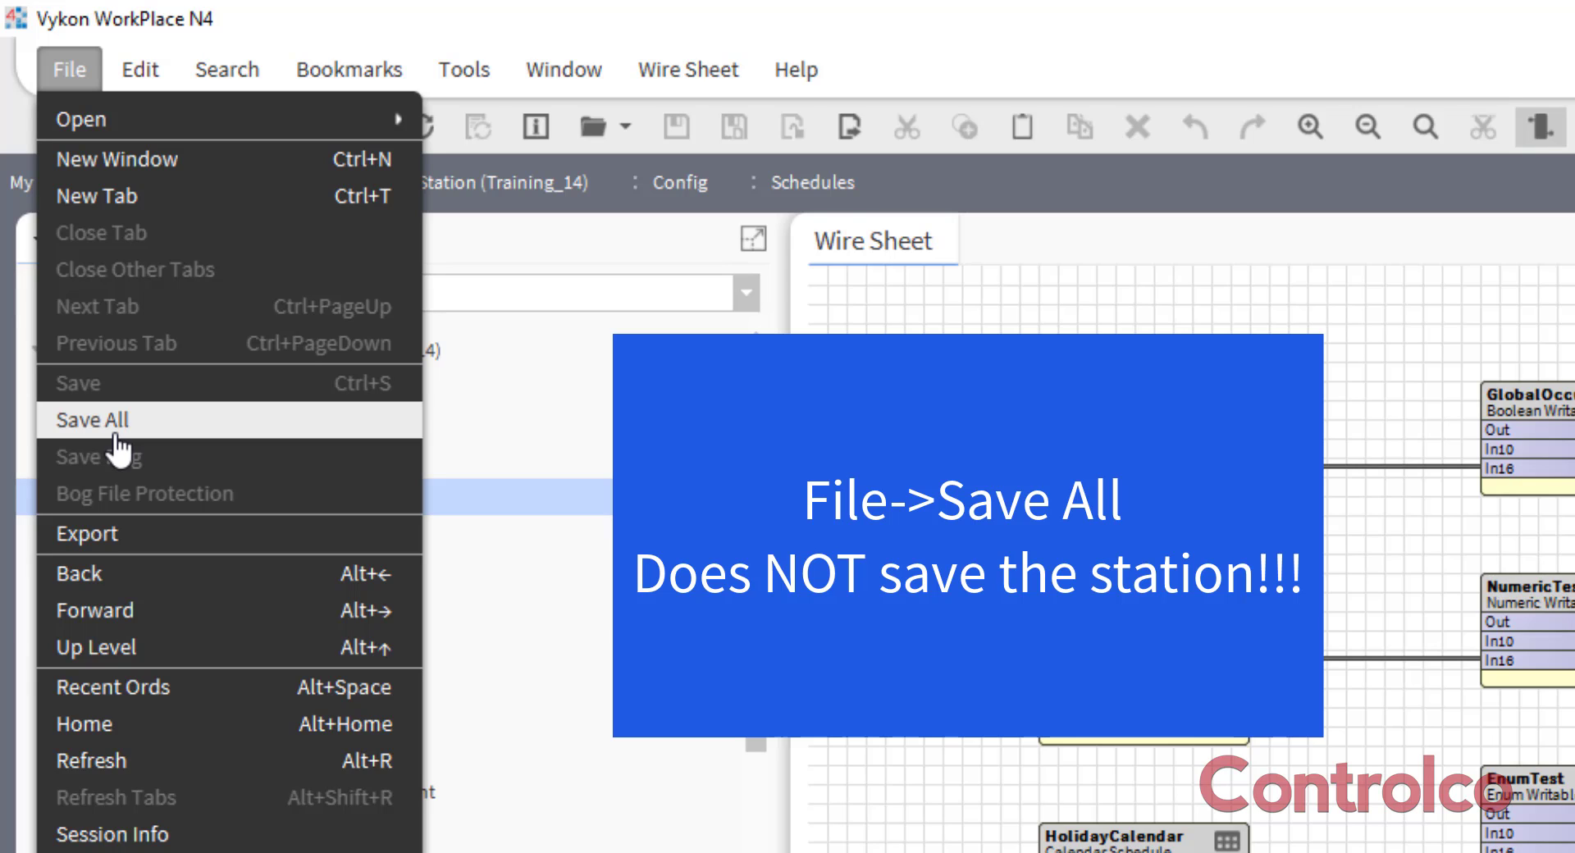
{"action": "left_click", "coordinate": [115, 423]}
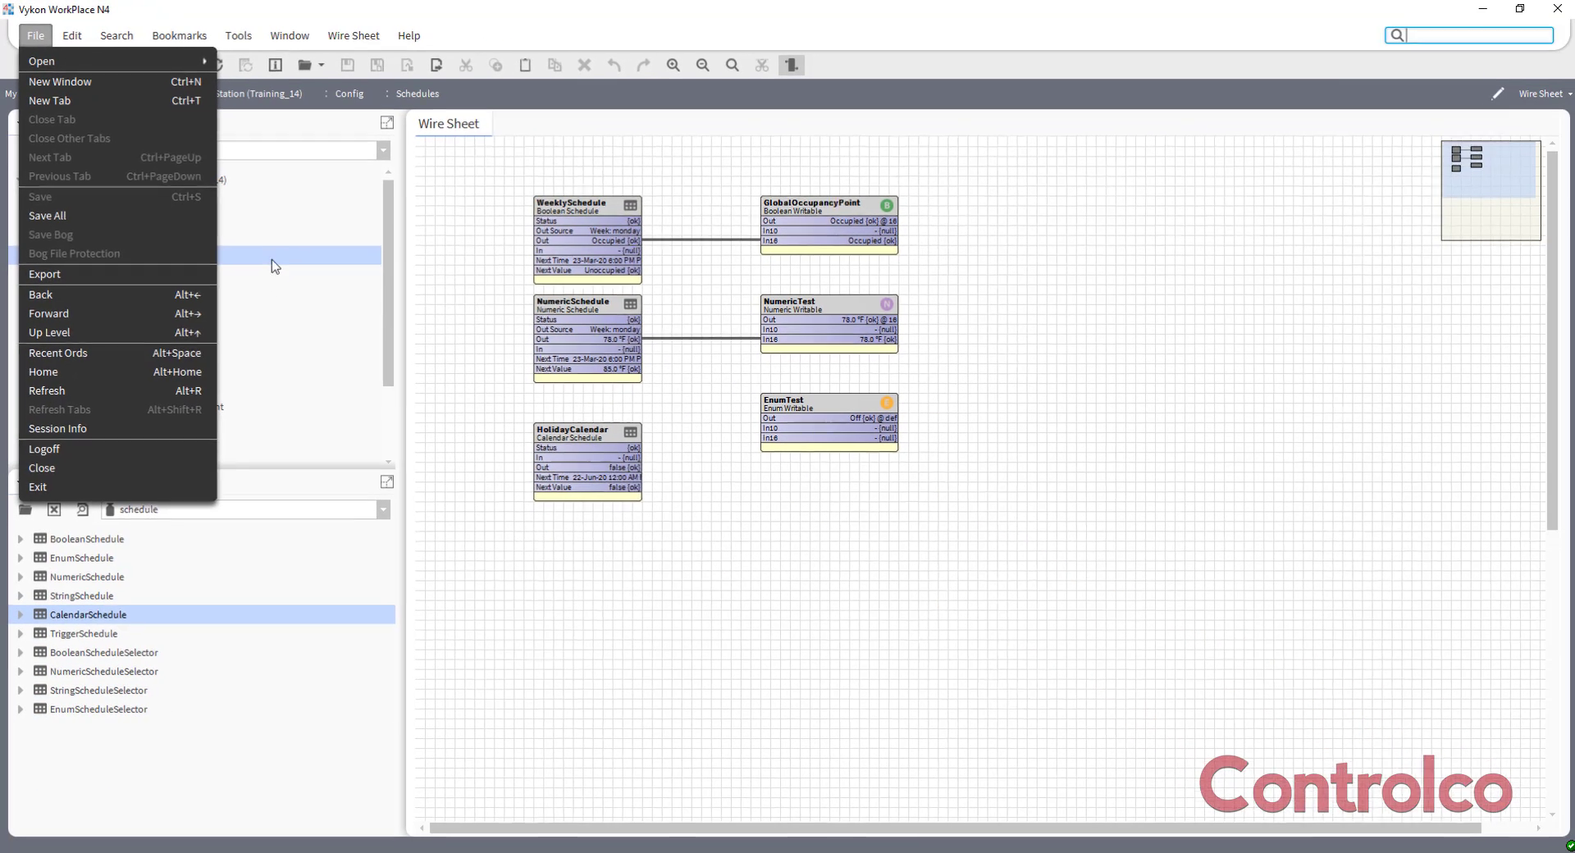
{"action": "left_click", "coordinate": [180, 331]}
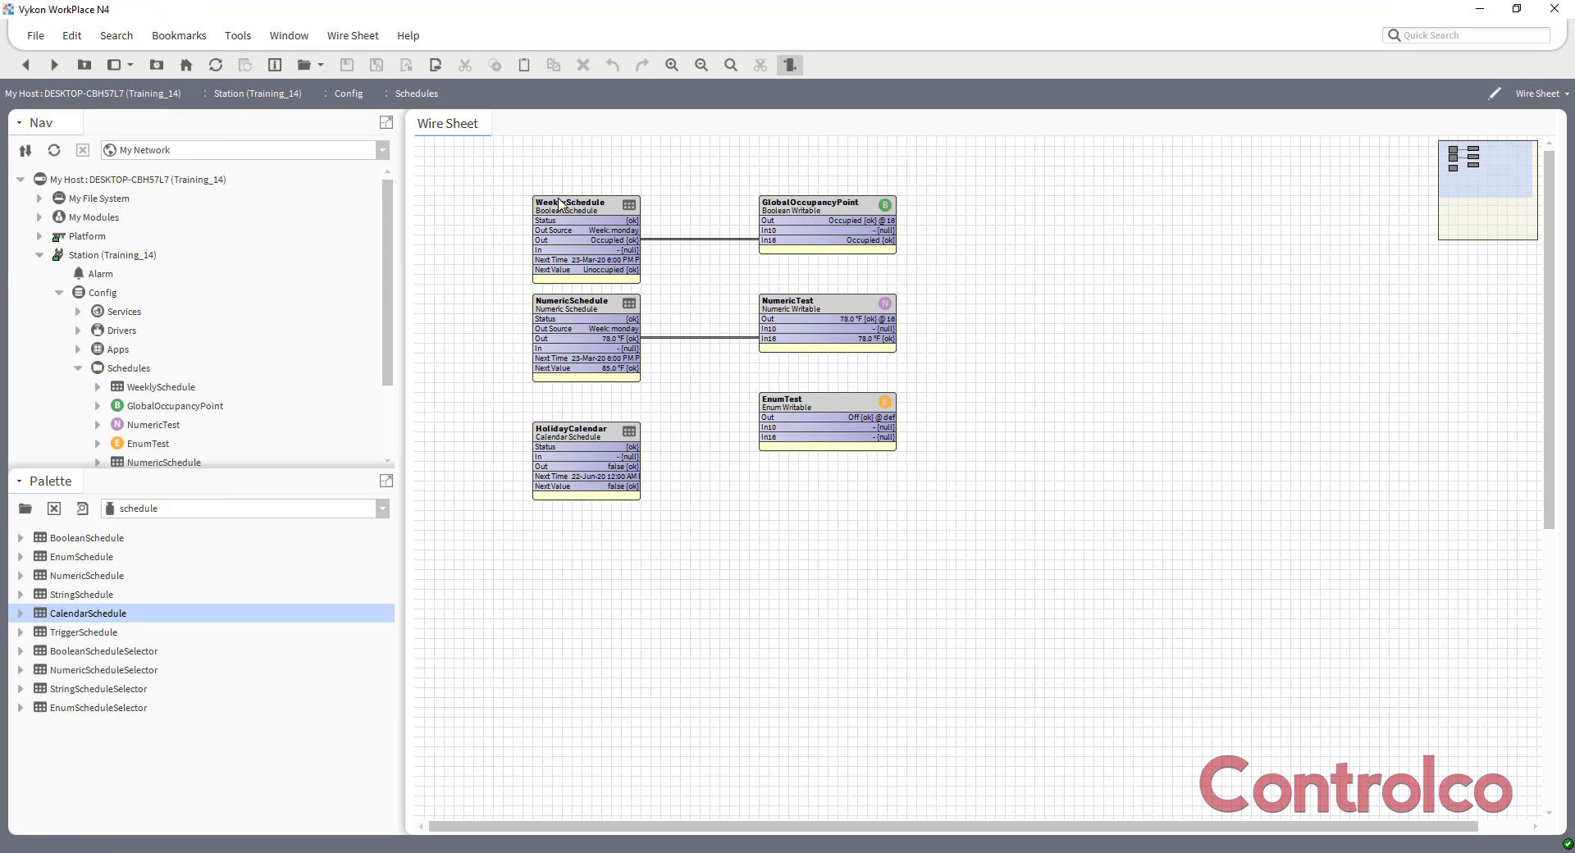